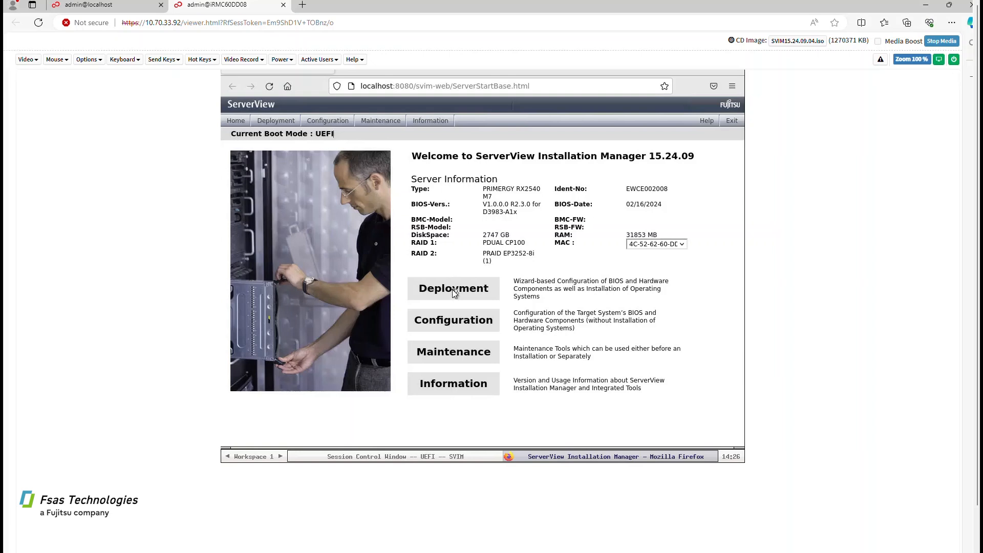
# Start a customized deployment of SUSE Linux Enterprise Server 15 SP6
pyautogui.click(428, 207)
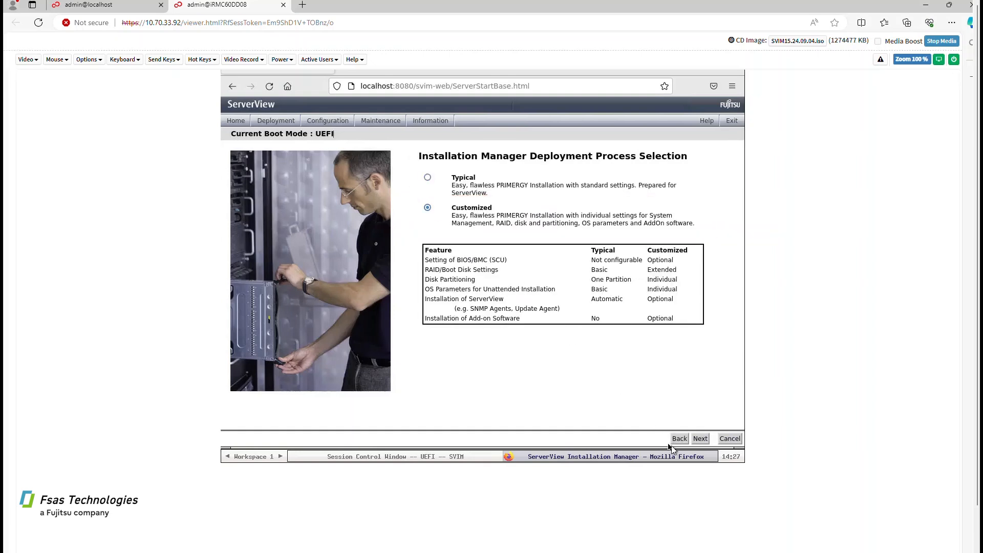
pyautogui.click(704, 439)
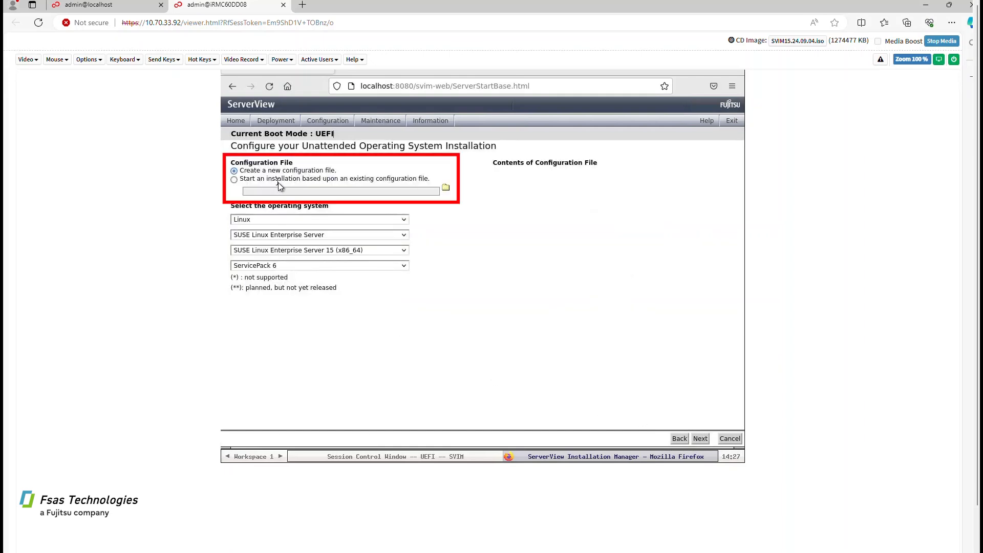
pyautogui.click(699, 439)
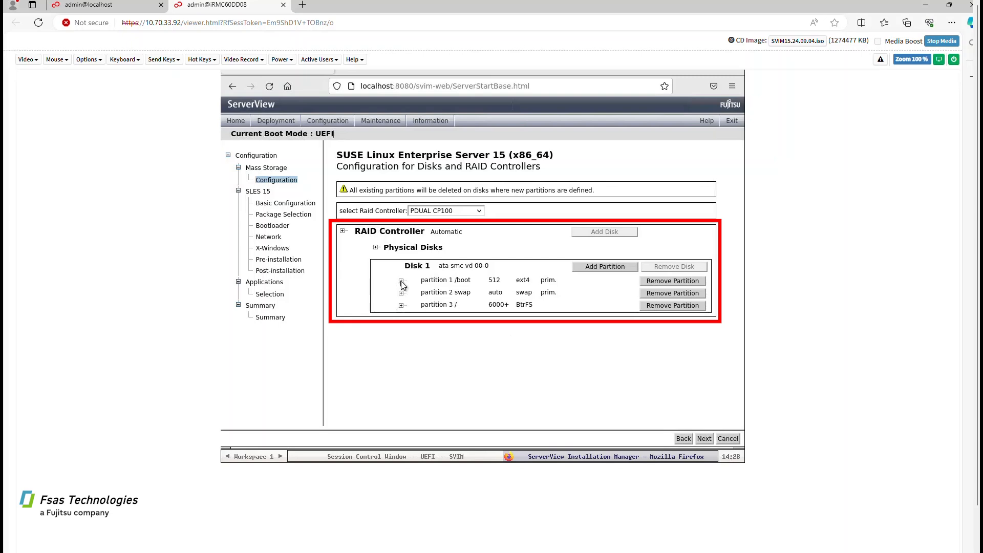
# Review the /boot partition settings and keep PDUAL CP100 as the RAID controller
pyautogui.click(402, 282)
pyautogui.scroll(-1, 415, 318)
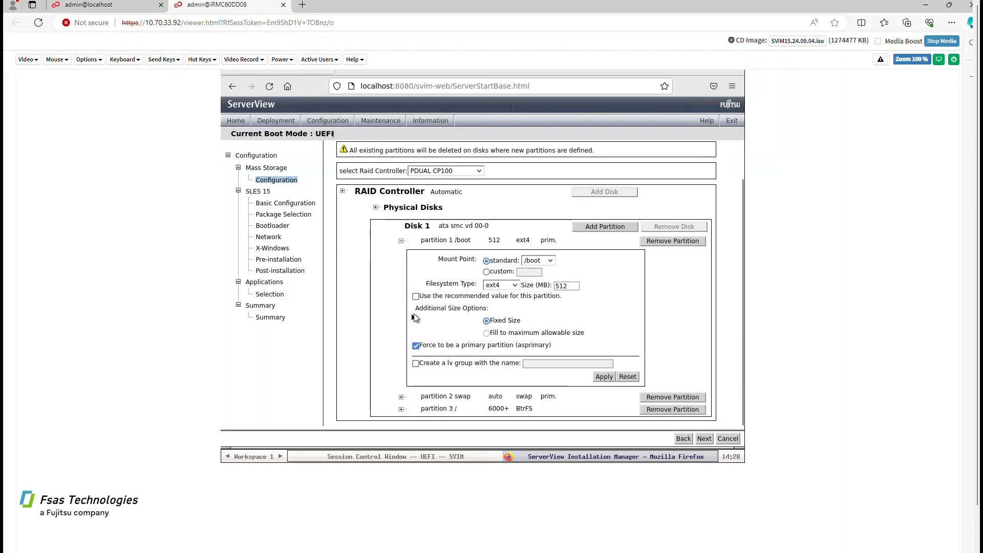
pyautogui.scroll(1, 402, 286)
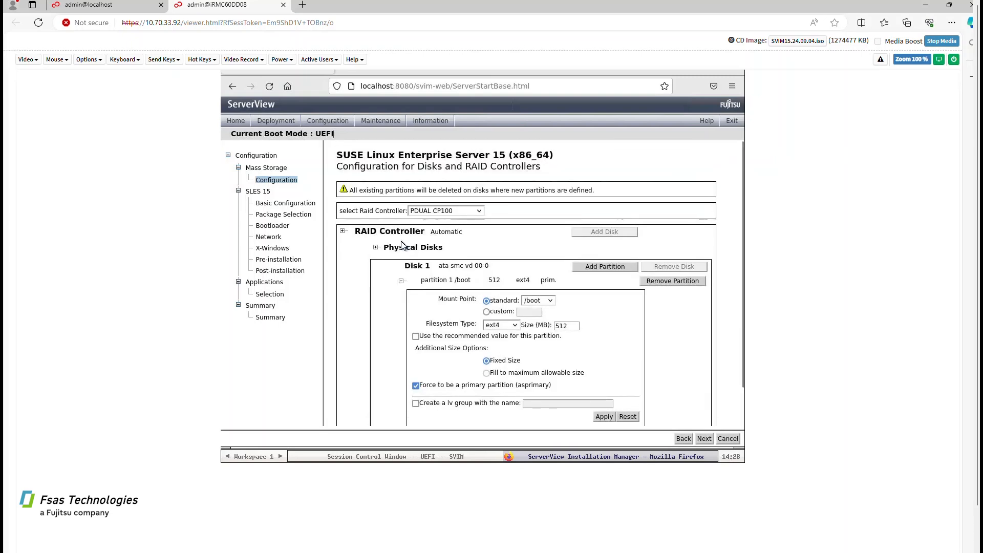
pyautogui.click(401, 281)
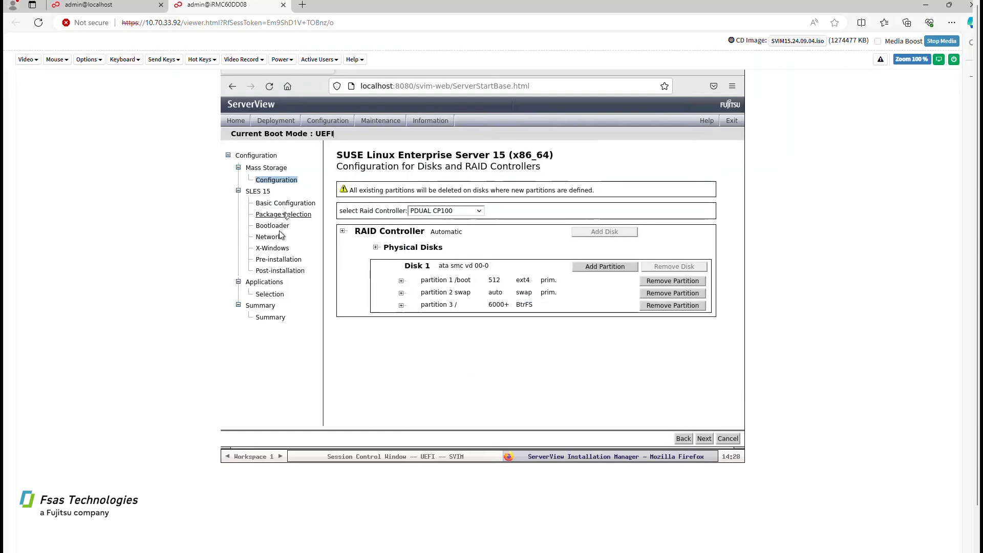
pyautogui.click(275, 170)
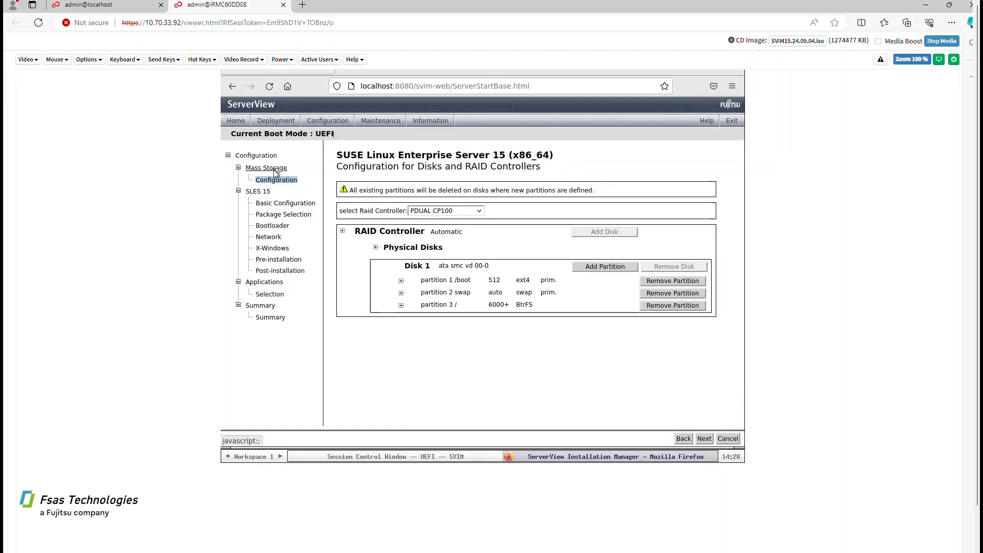
pyautogui.click(449, 214)
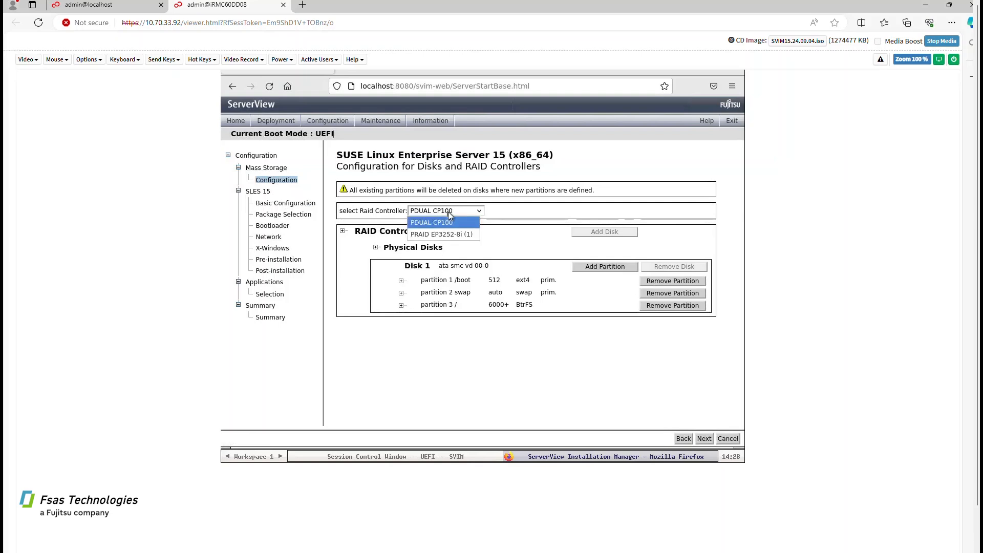
pyautogui.click(447, 211)
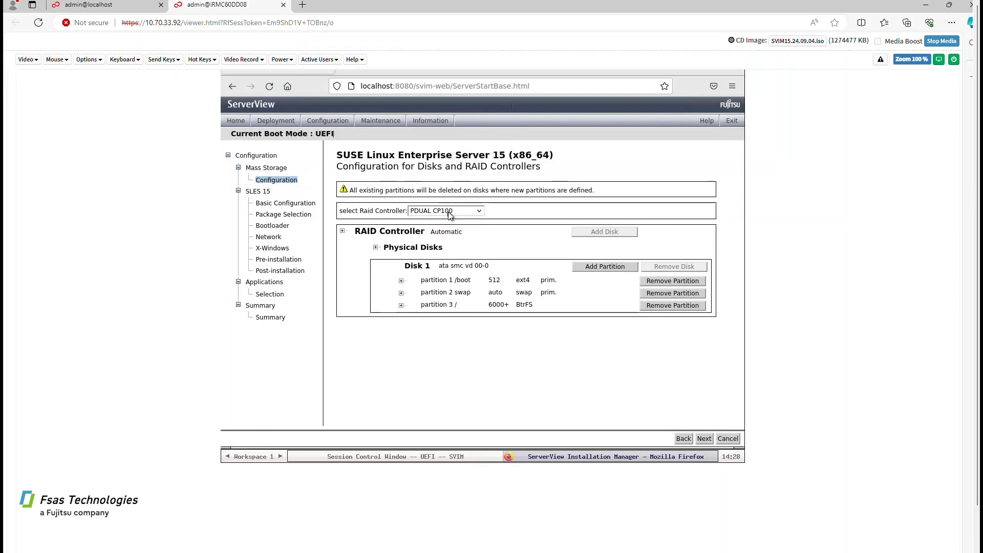
pyautogui.click(279, 204)
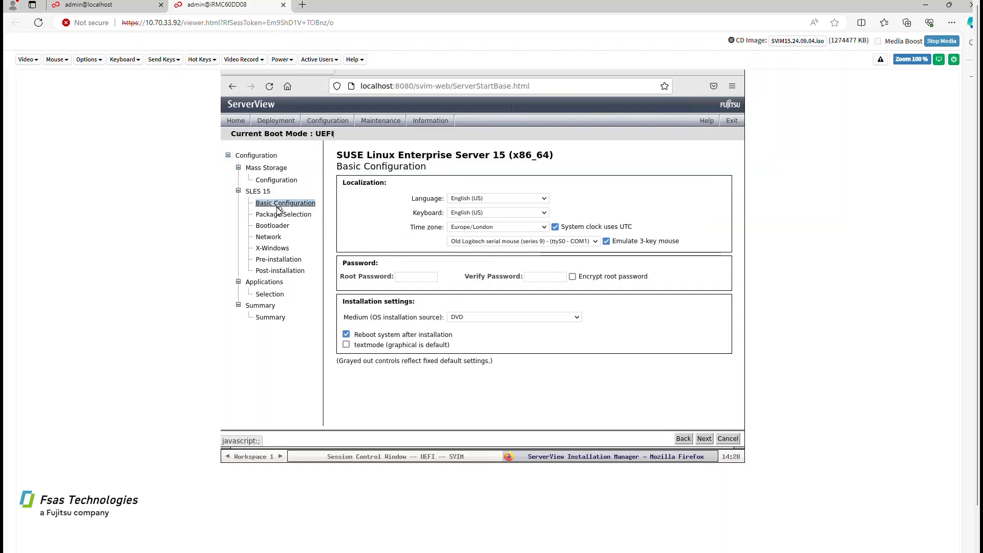
# Set and confirm the root password and make the installation run in text mode
pyautogui.click(404, 276)
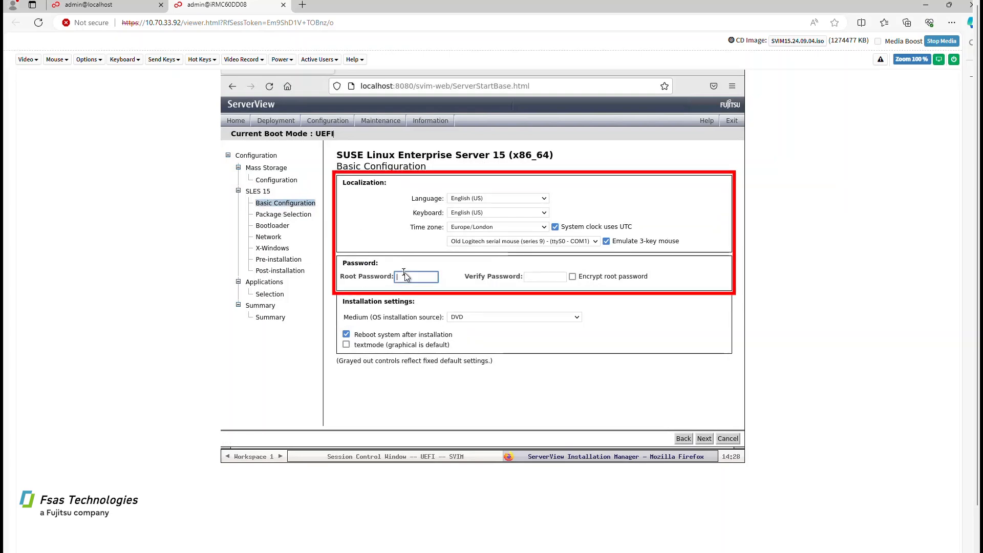
pyautogui.write('********')
pyautogui.press('Tab')
pyautogui.write('*****')
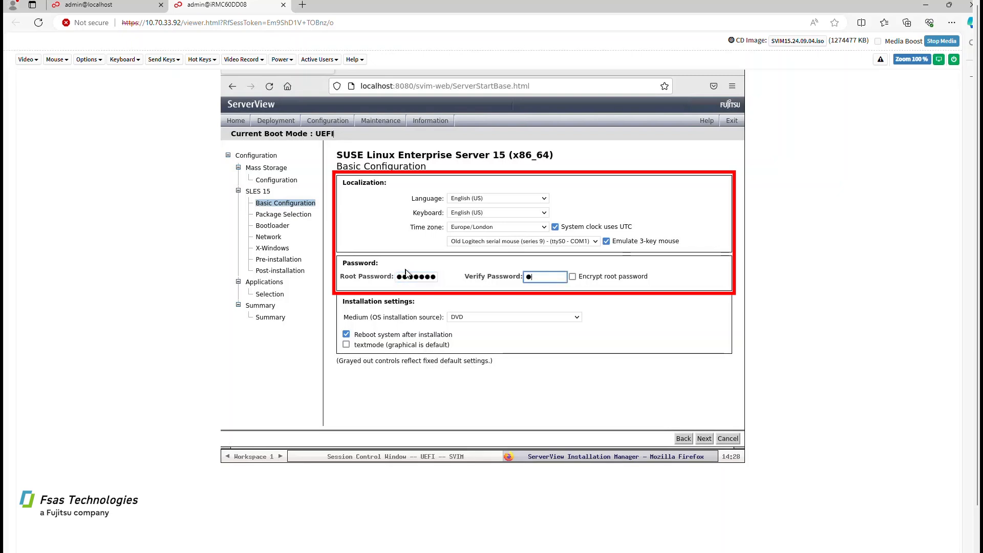
pyautogui.write('***')
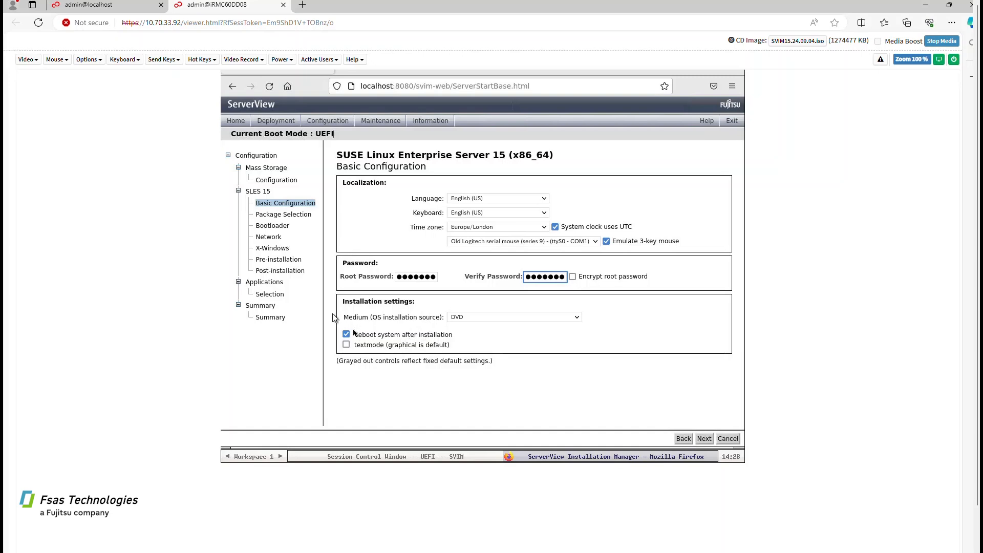
pyautogui.click(347, 345)
# Include all Base Technologies packages, leaving out Primary Functions and the kernel with XEN
pyautogui.click(275, 216)
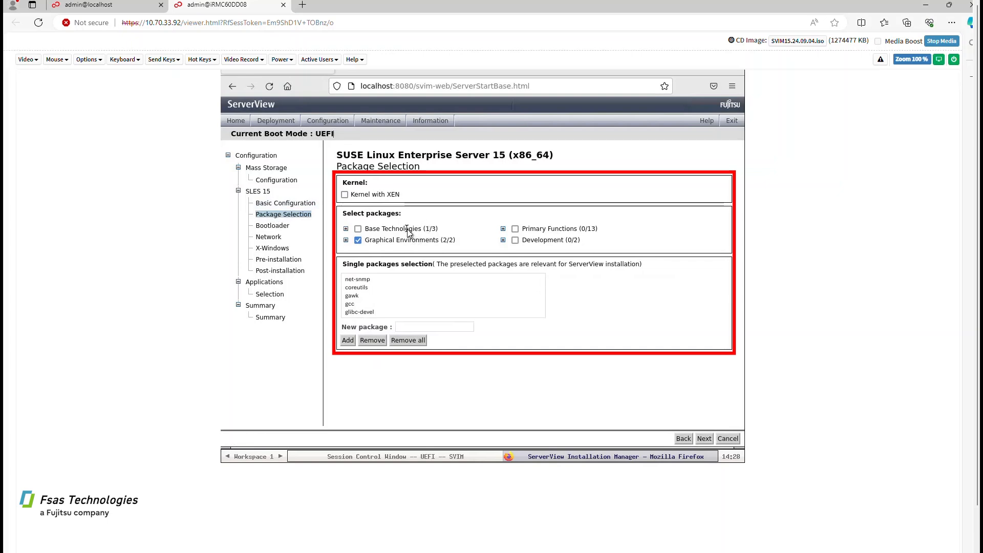
pyautogui.click(358, 230)
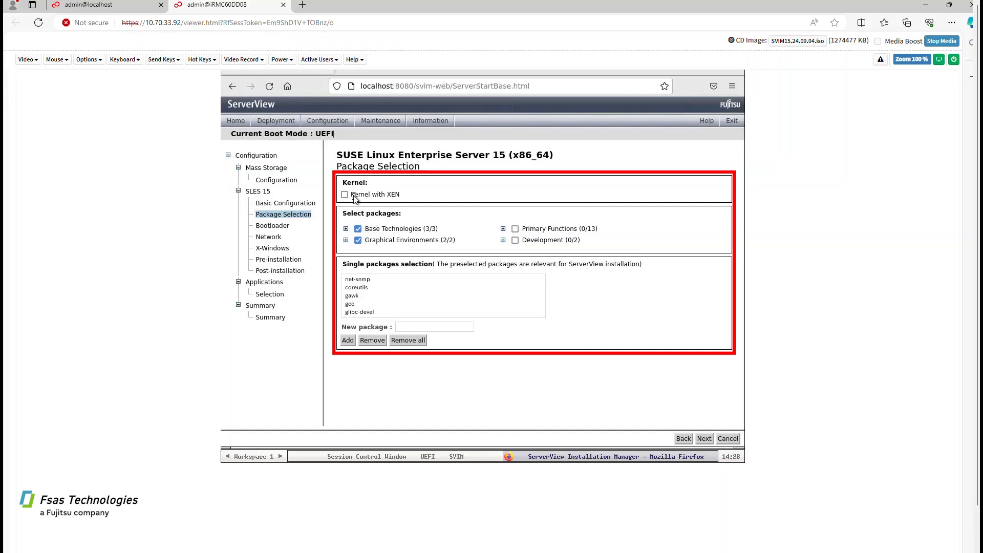
pyautogui.click(514, 230)
pyautogui.click(513, 229)
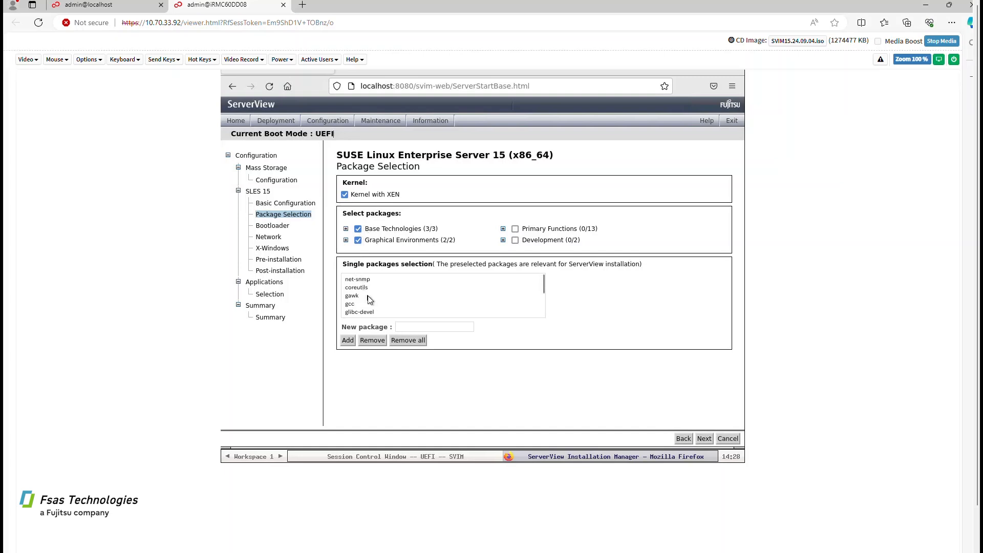
pyautogui.click(344, 195)
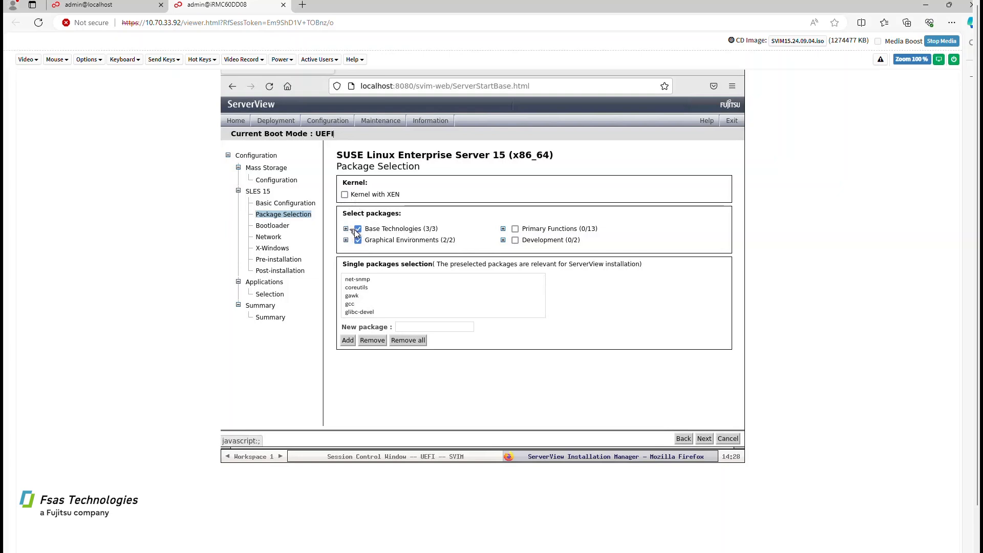
pyautogui.click(282, 225)
pyautogui.click(272, 237)
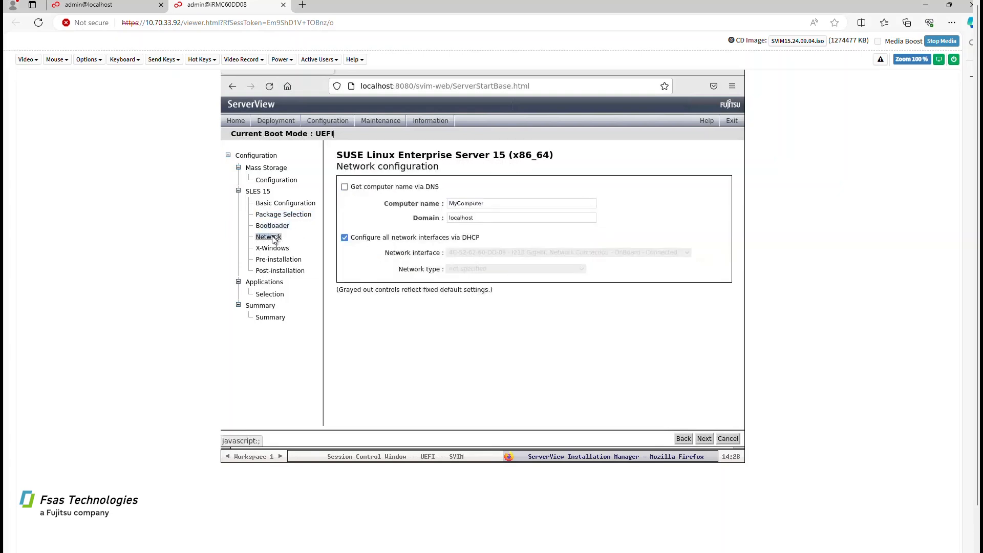
# Change the computer name from MyComputer to susi-rancher-av
pyautogui.doubleClick(491, 205)
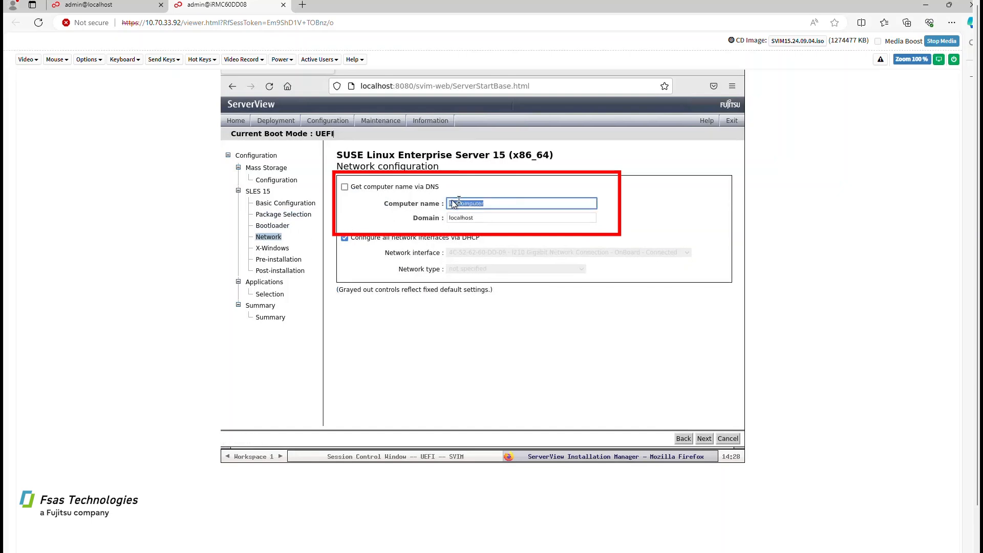
pyautogui.press('BackSpace')
pyautogui.write('¥')
pyautogui.write('su')
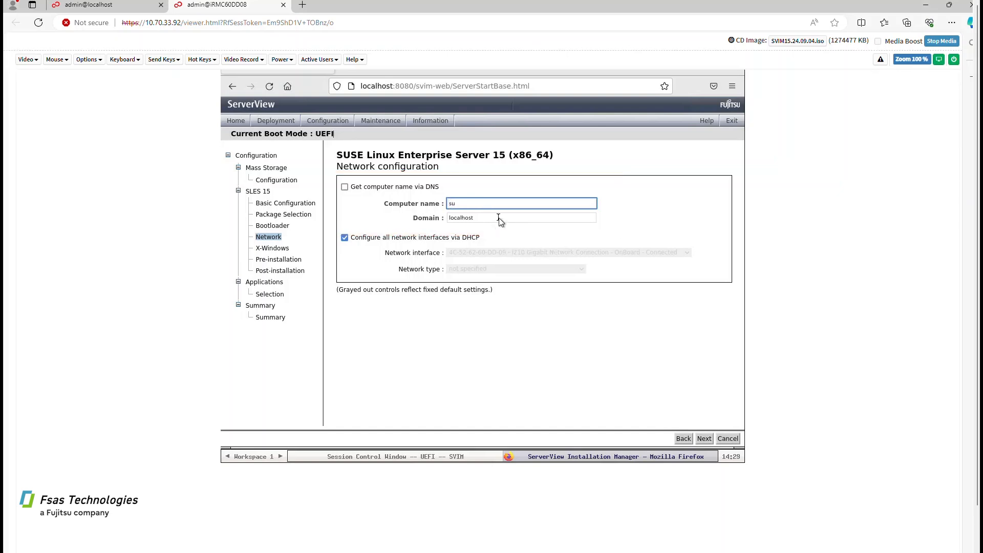
pyautogui.write('si-rancher-av')
# Check the X-Windows, pre/post-installation script and application selection pages, then view the summary
pyautogui.click(278, 295)
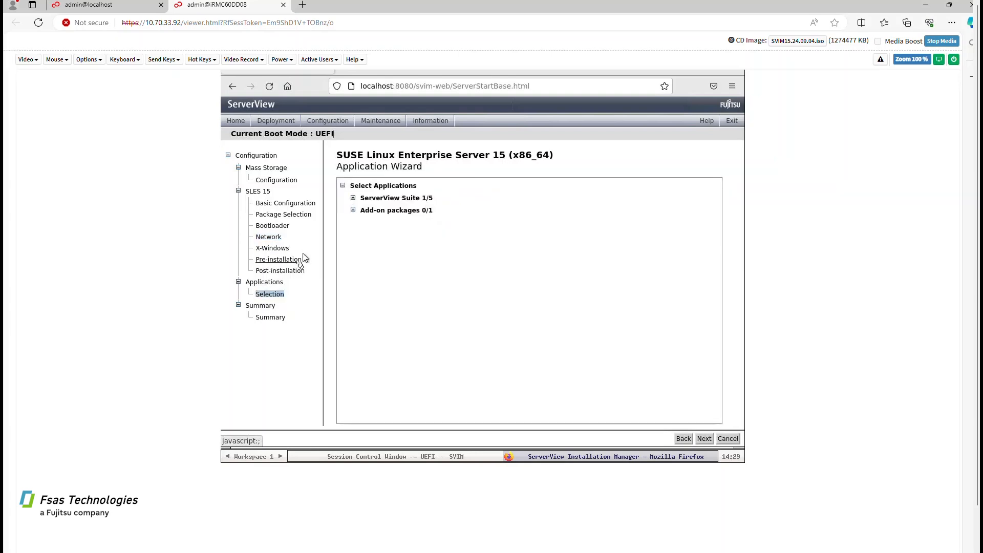
pyautogui.click(275, 249)
pyautogui.click(275, 260)
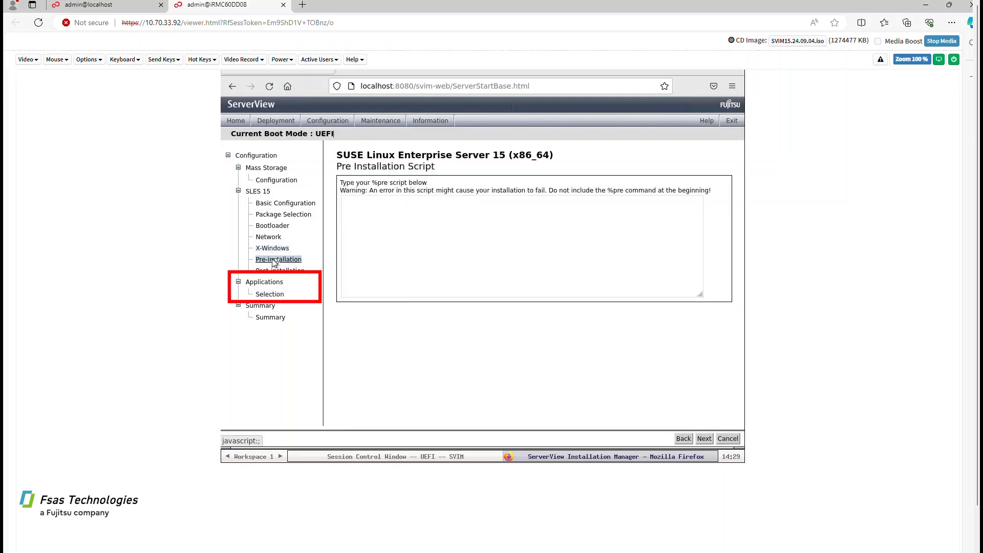
pyautogui.click(275, 271)
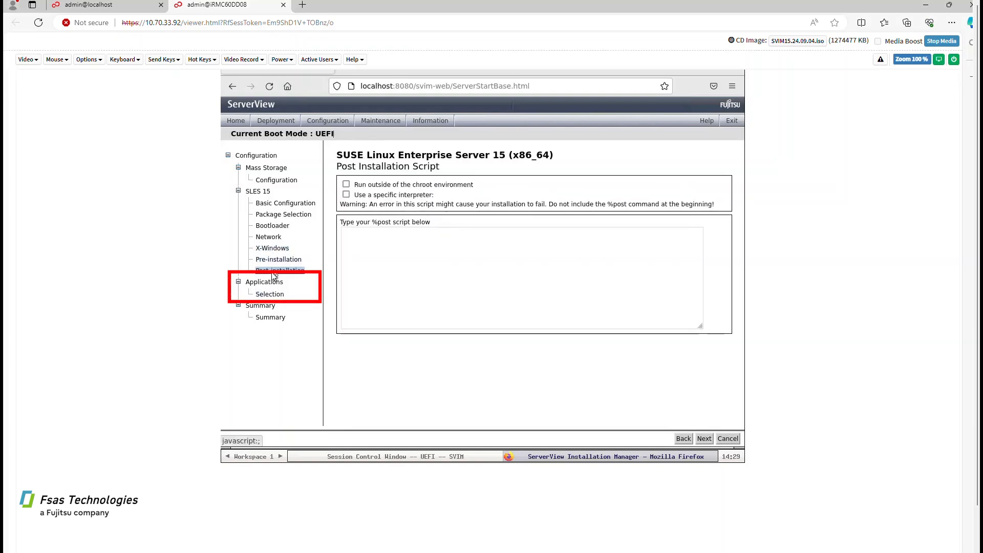
pyautogui.click(270, 294)
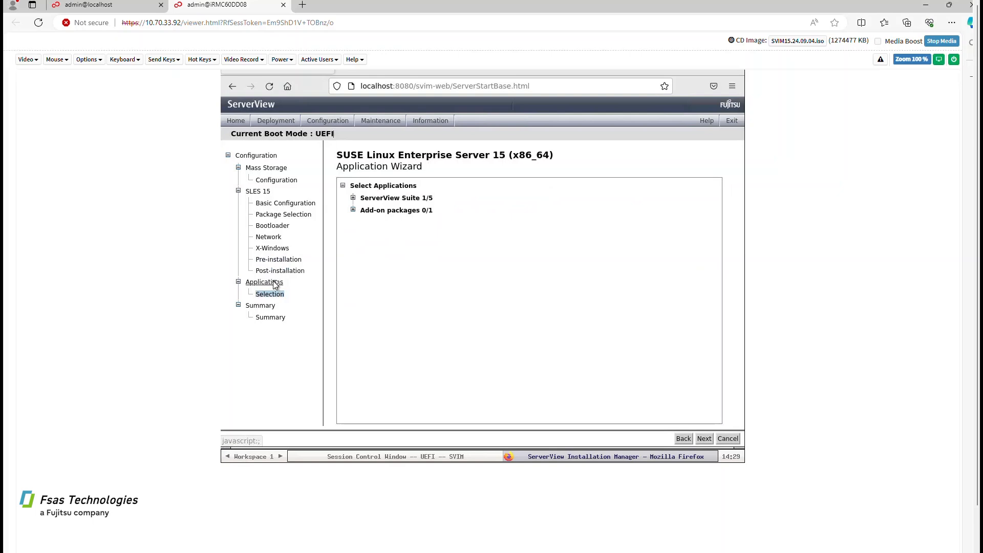
pyautogui.click(270, 306)
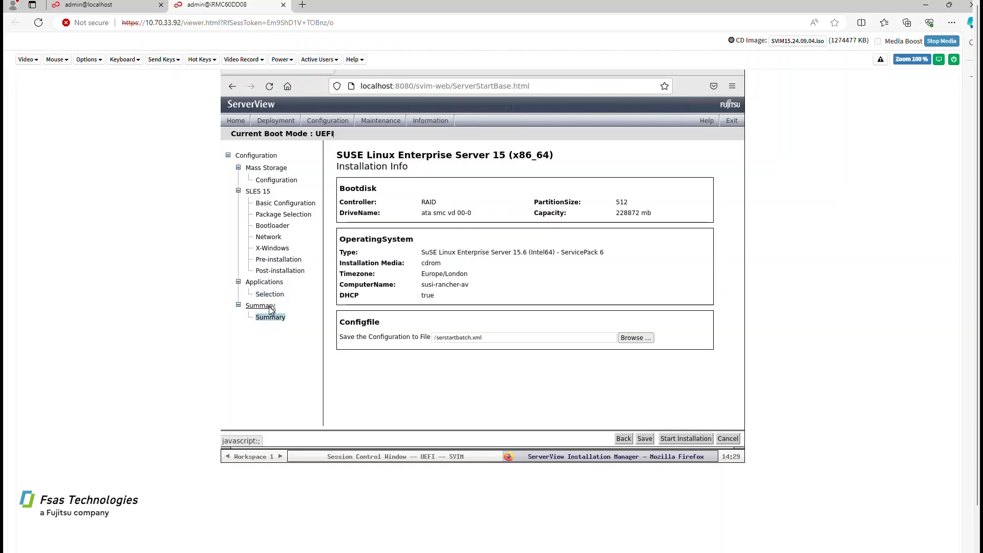
# Start the installation, acknowledge the media-removal prompt, and stop serving the SVIM image
pyautogui.click(699, 440)
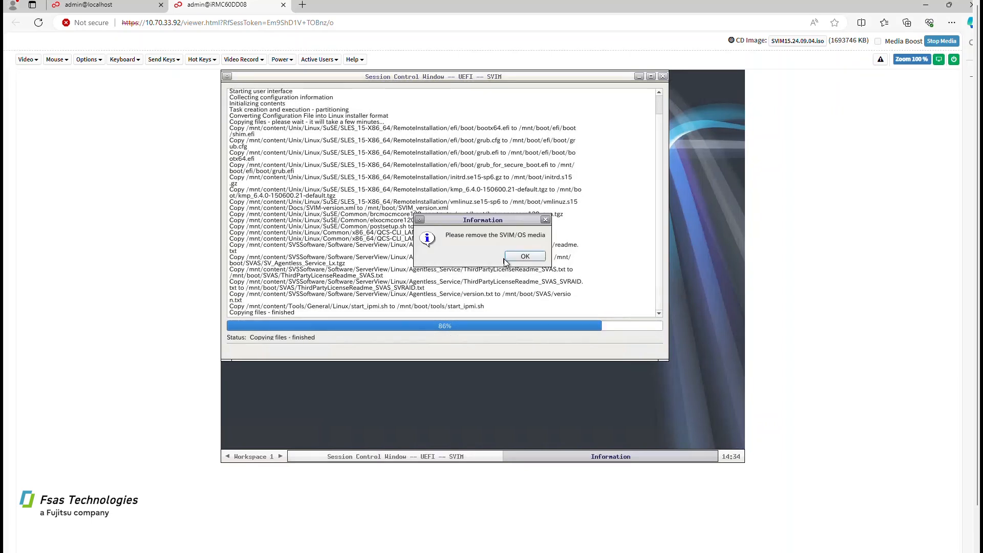
pyautogui.click(525, 256)
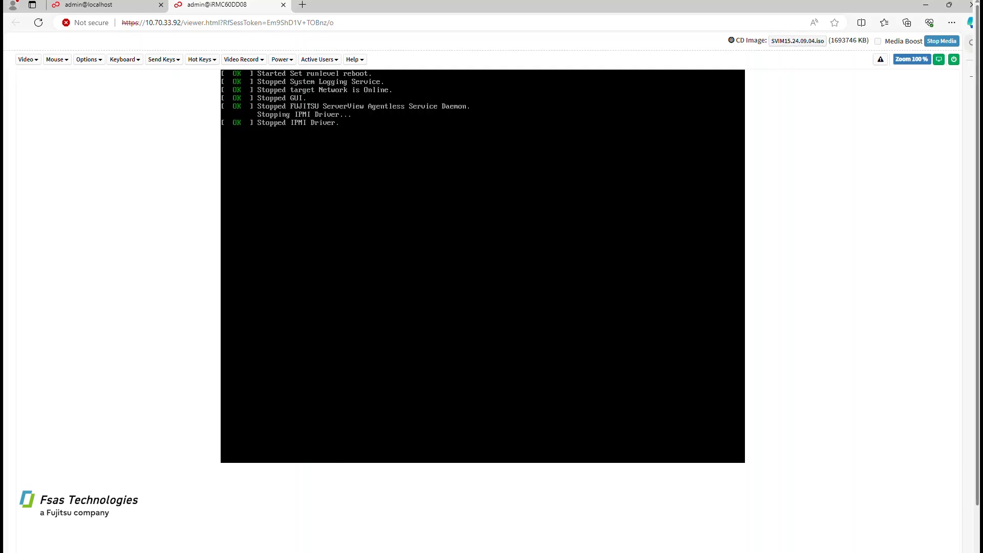
pyautogui.click(941, 41)
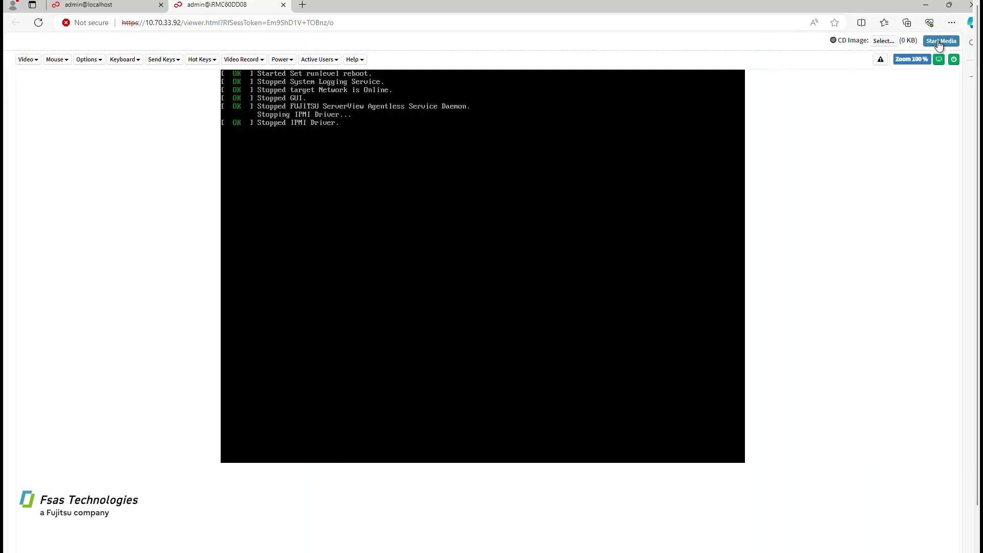
# Mount SLE-15-SP6-Full-x86_64-GM-Media1.iso from download > SLES as the virtual CD
pyautogui.click(882, 41)
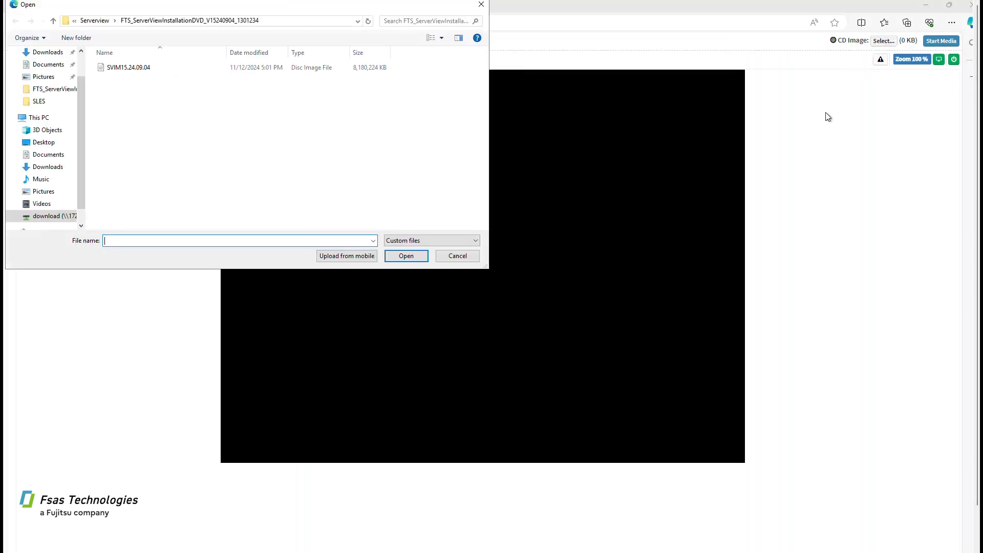
pyautogui.click(101, 20)
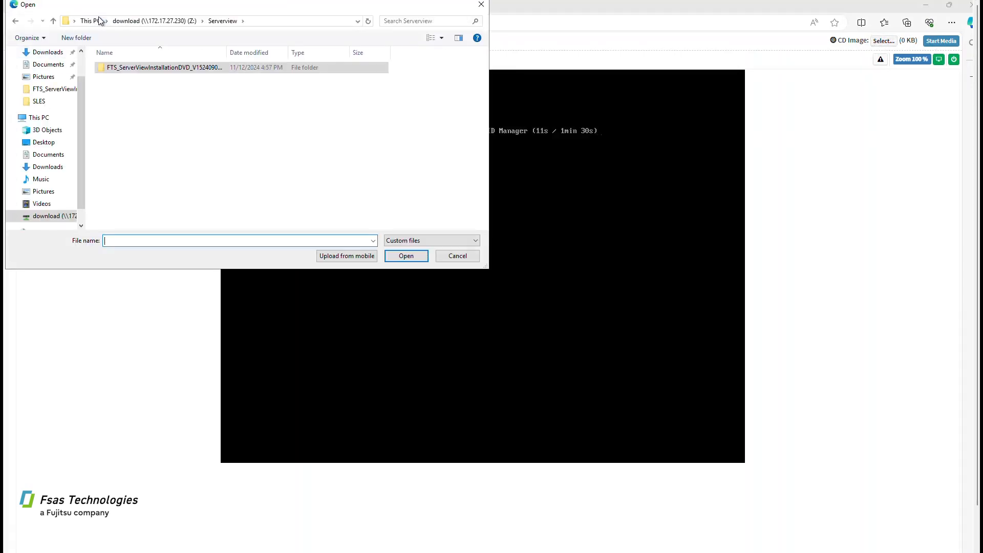
pyautogui.click(138, 23)
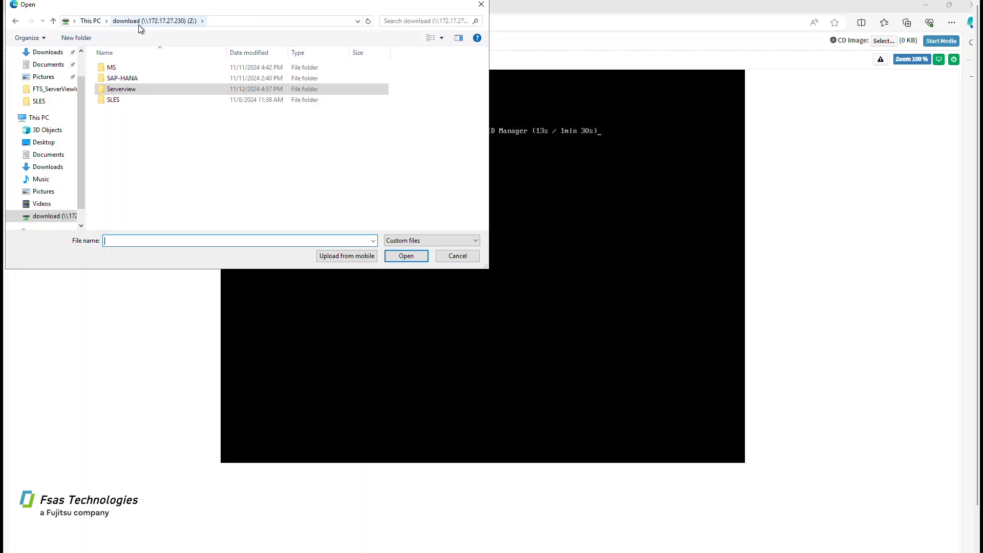
pyautogui.doubleClick(128, 102)
pyautogui.doubleClick(143, 68)
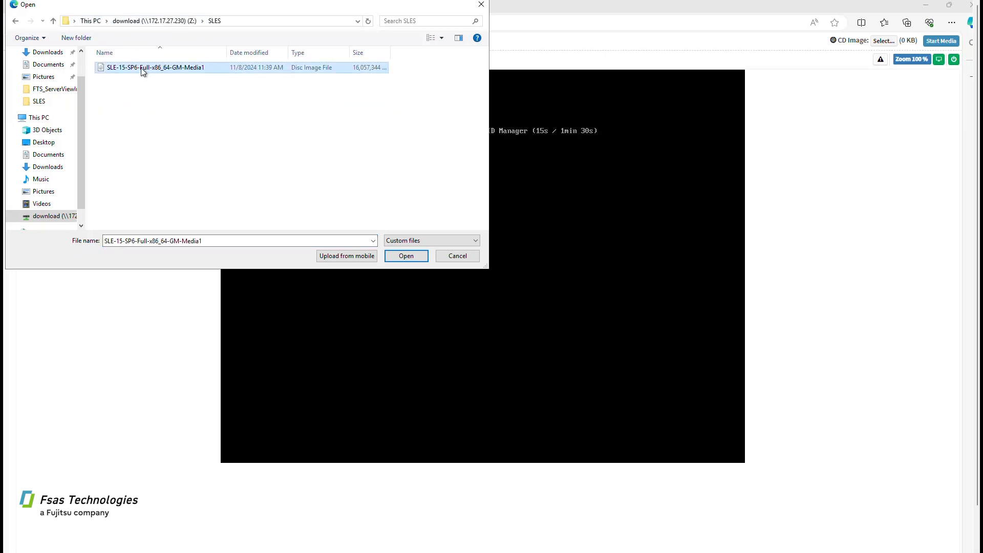
pyautogui.click(941, 42)
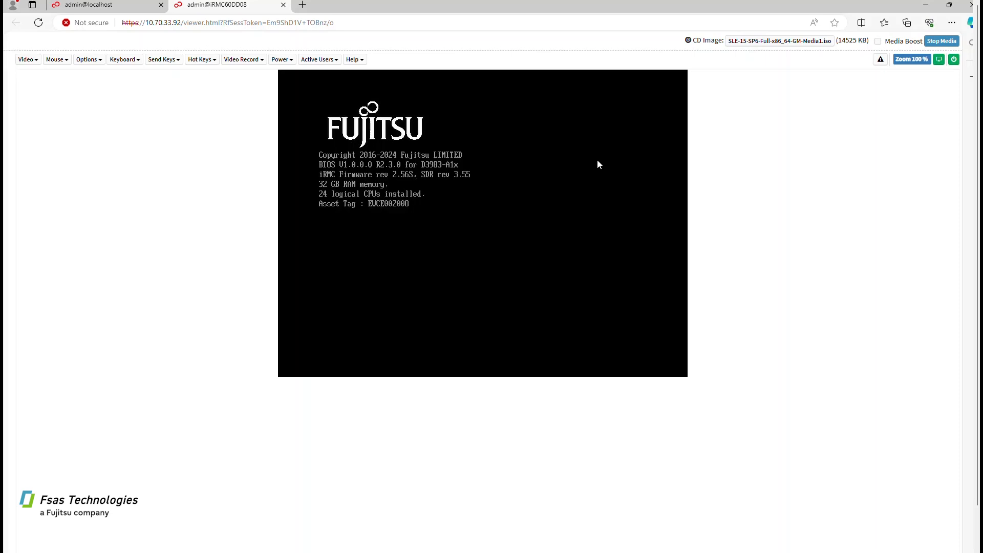
# Boot from Fujitsu Virtual CDROM0 via the F12 menu and start the SUSE Installation
pyautogui.press('F12')
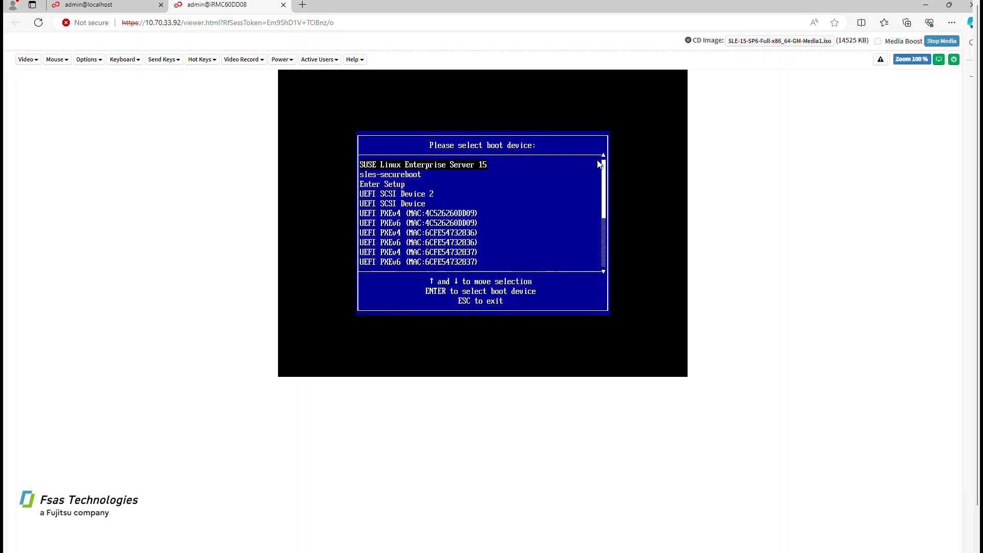
pyautogui.press('Up')
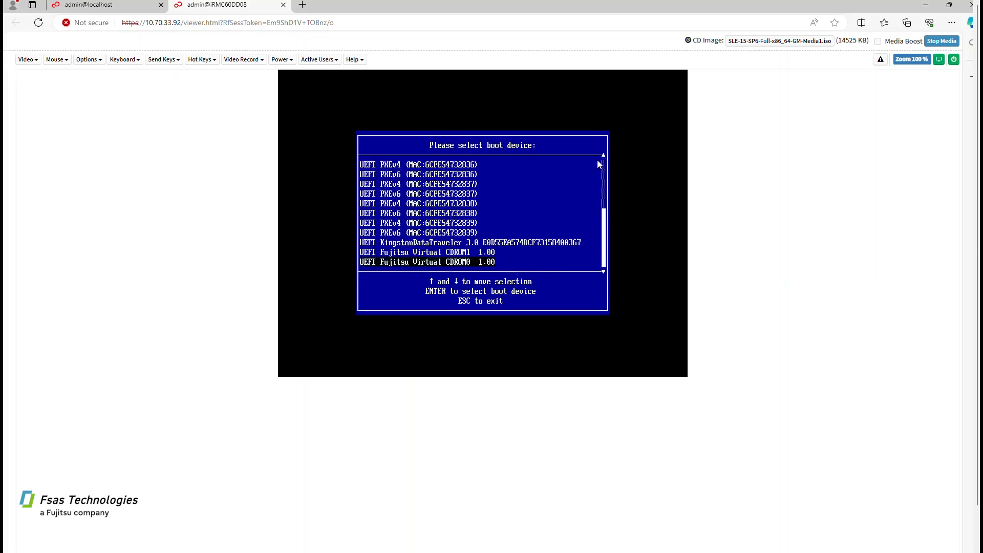
pyautogui.press('Return')
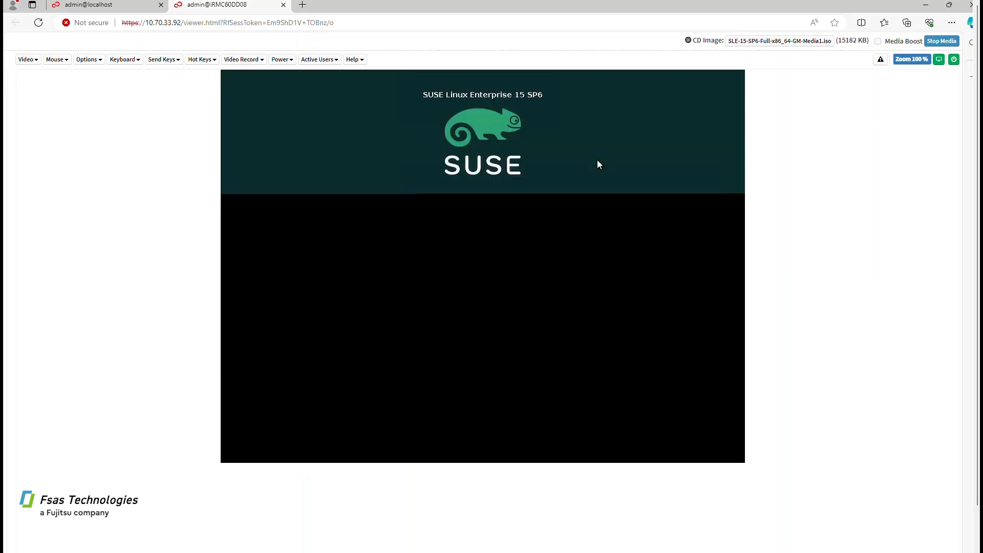
pyautogui.press('Return')
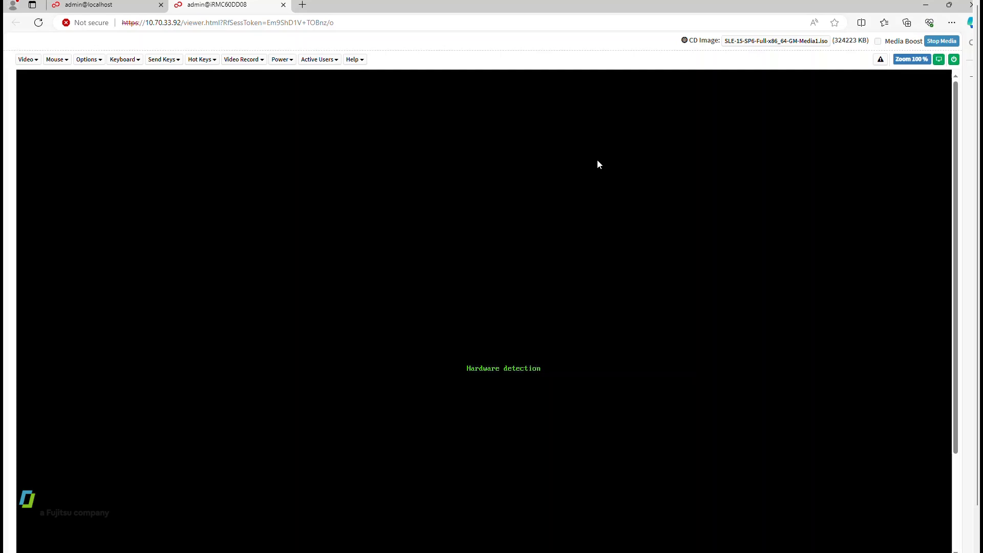
pyautogui.scroll(-3, 935, 359)
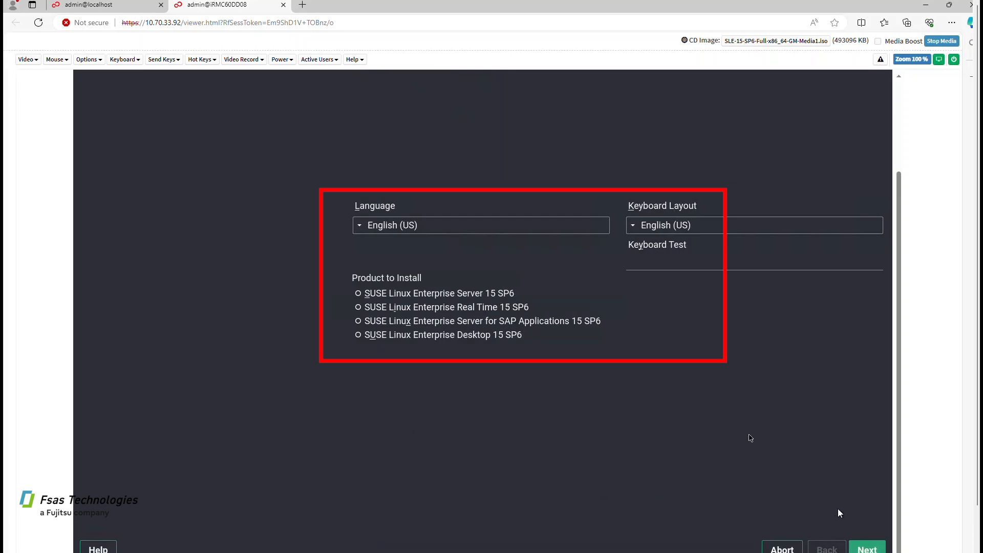
# Select SUSE Linux Enterprise Server 15 SP6 after the missing-product error and accept its license
pyautogui.click(865, 550)
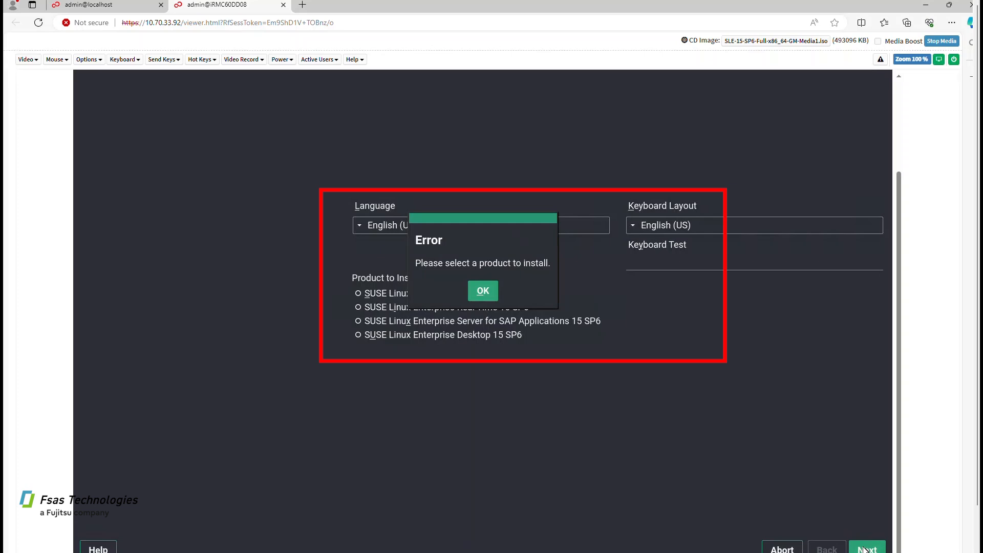
pyautogui.click(484, 292)
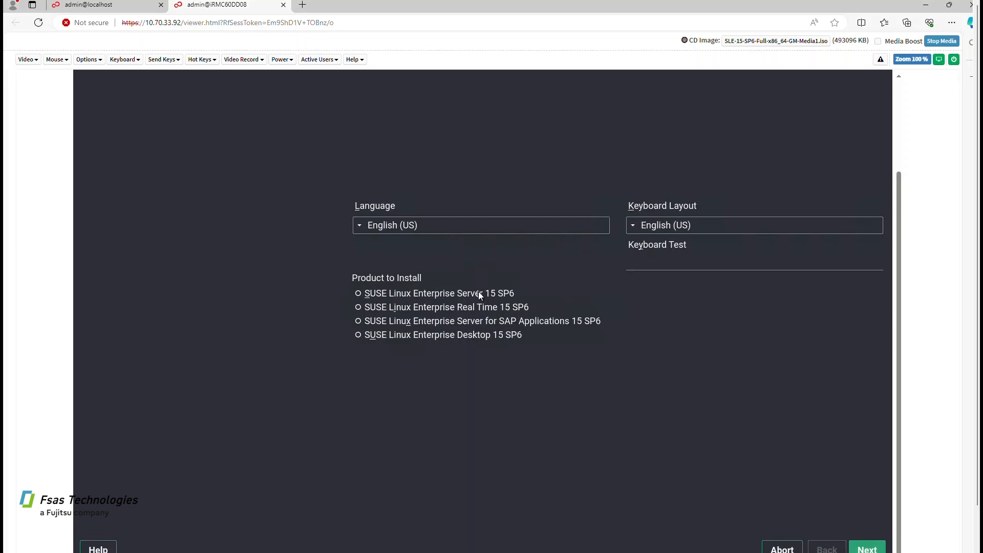
pyautogui.click(478, 292)
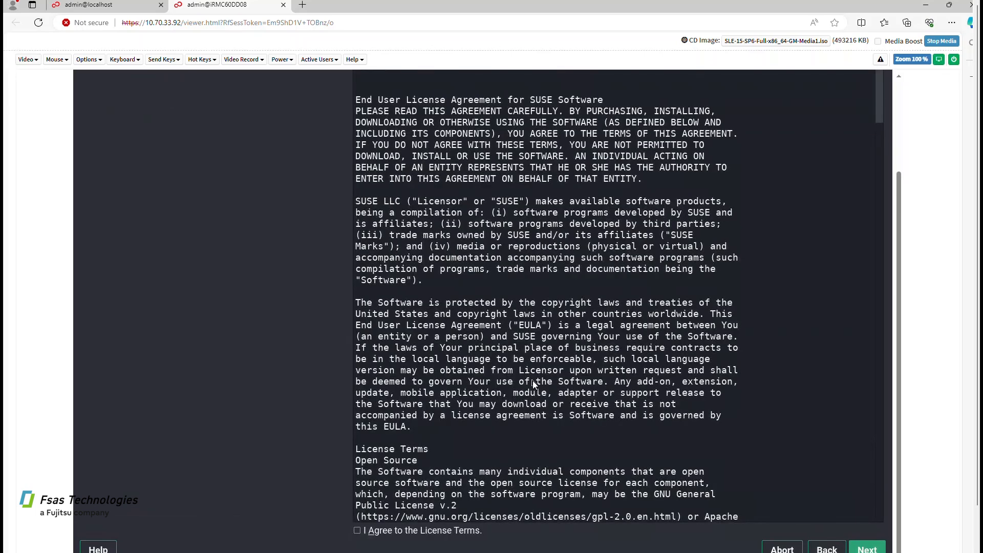
pyautogui.click(450, 530)
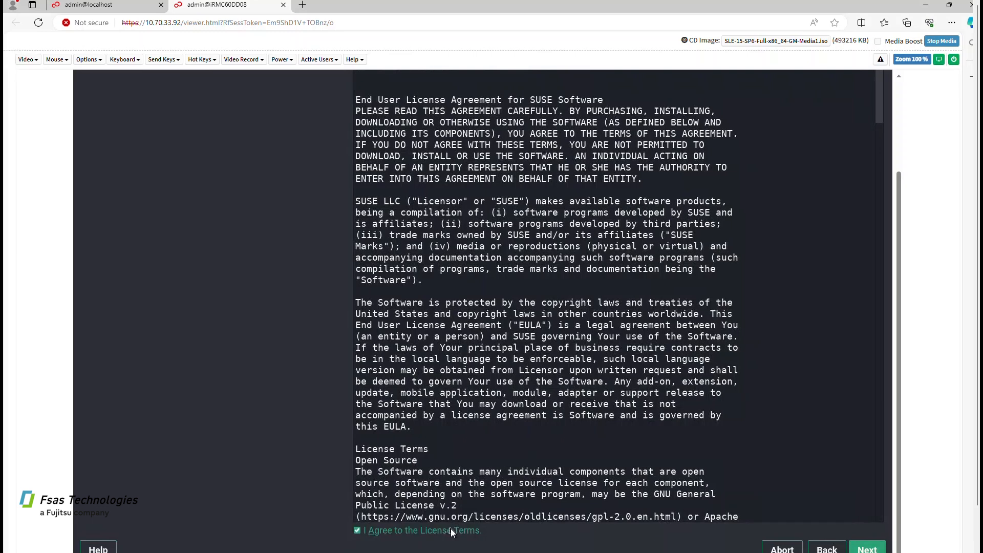
pyautogui.click(870, 550)
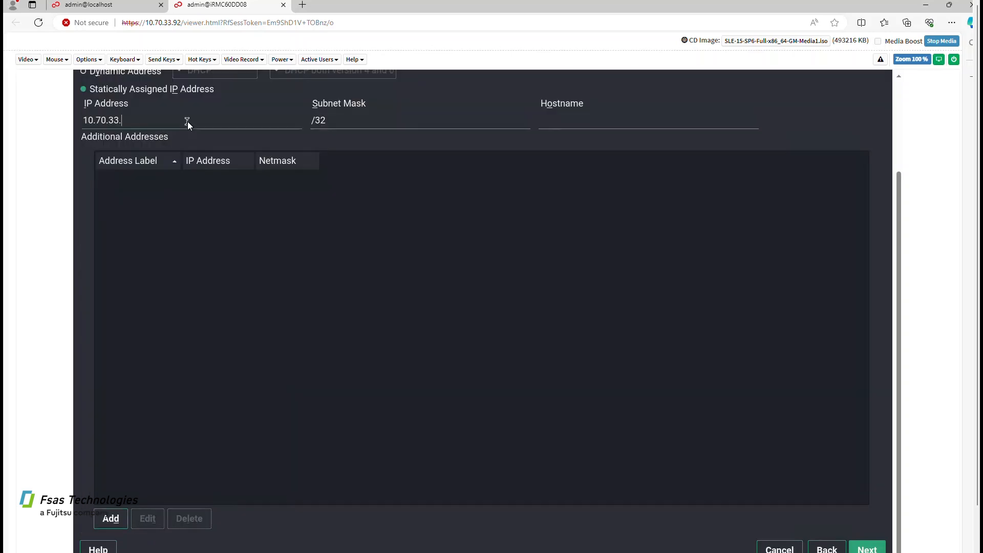
# Give eth0 address 10.70.33.93, mask 255.255.255.192, and hostname suse-rancher-av
pyautogui.write('93')
pyautogui.press('Tab')
pyautogui.press('BackSpace')
pyautogui.write('255.25')
pyautogui.write('5.255.')
pyautogui.write('192')
pyautogui.write('suse-')
pyautogui.write('rancher-a')
pyautogui.write('v')
# Add an eth0 additional address 10.70.33.93/255.255.255.192 and accept the network settings
pyautogui.click(110, 522)
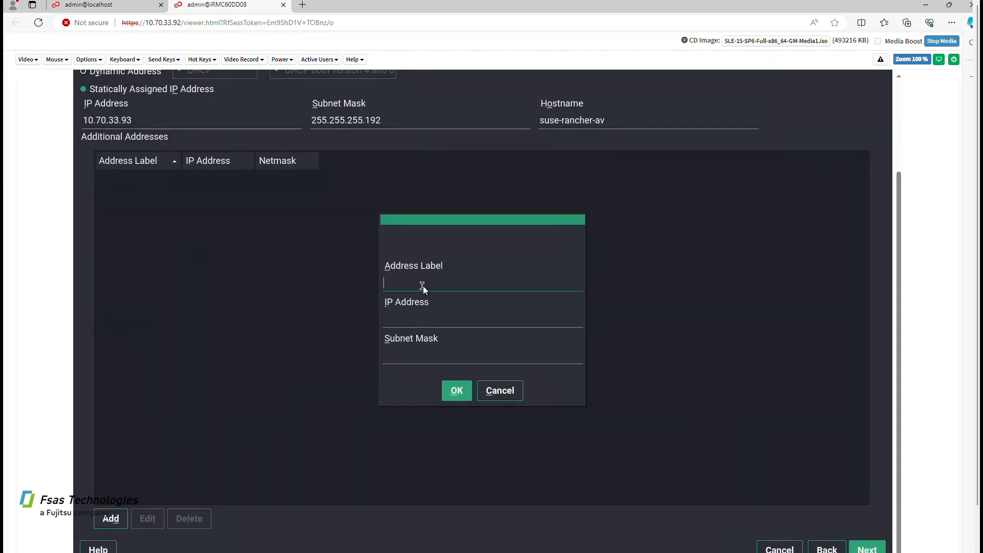
pyautogui.write('eth0')
pyautogui.write('10.70.33.93')
pyautogui.press('Tab')
pyautogui.write('255.255.255.192')
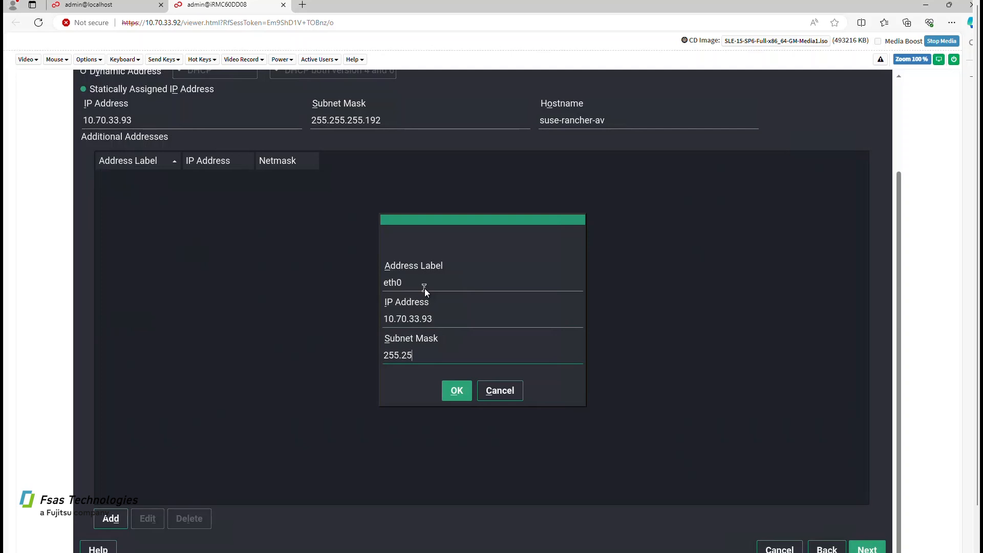
pyautogui.click(455, 389)
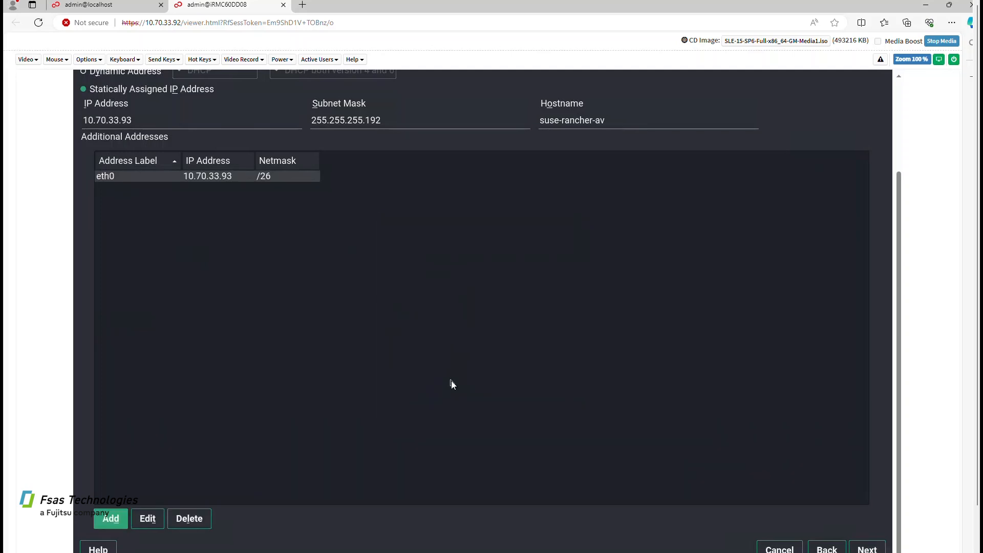
pyautogui.click(867, 548)
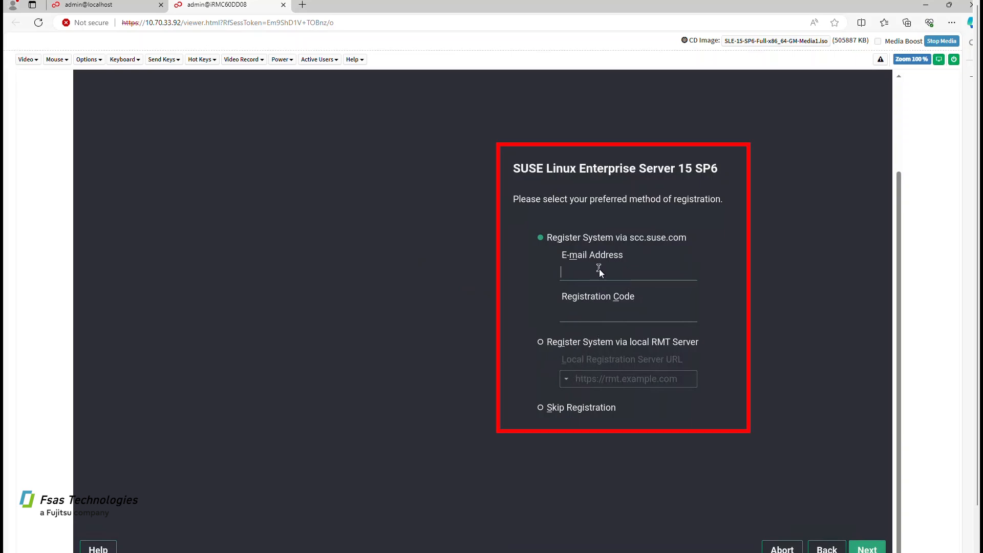
# Skip registration and confirm installing without it
pyautogui.click(576, 406)
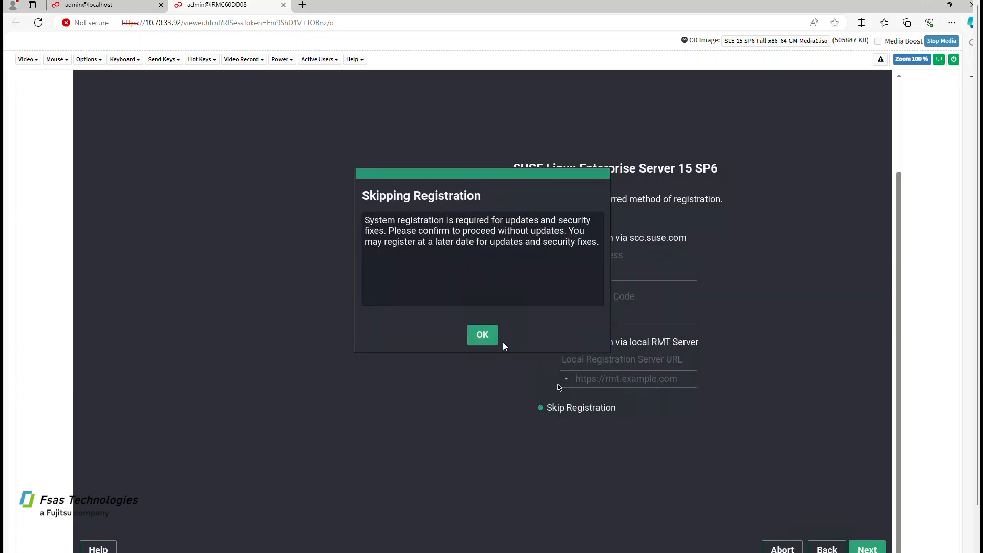
pyautogui.click(483, 330)
pyautogui.click(885, 547)
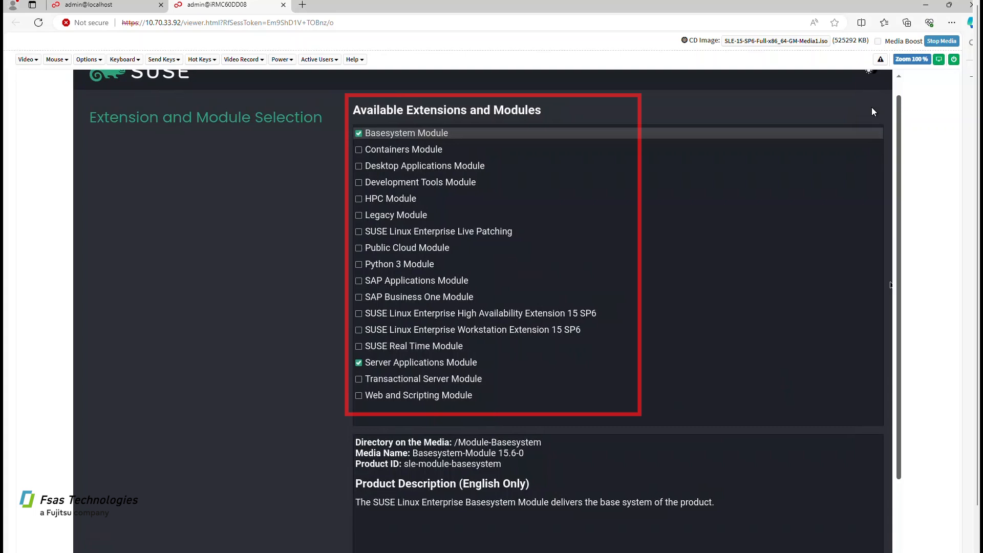
# Add the Containers Module to the checked modules and load the selection
pyautogui.click(363, 148)
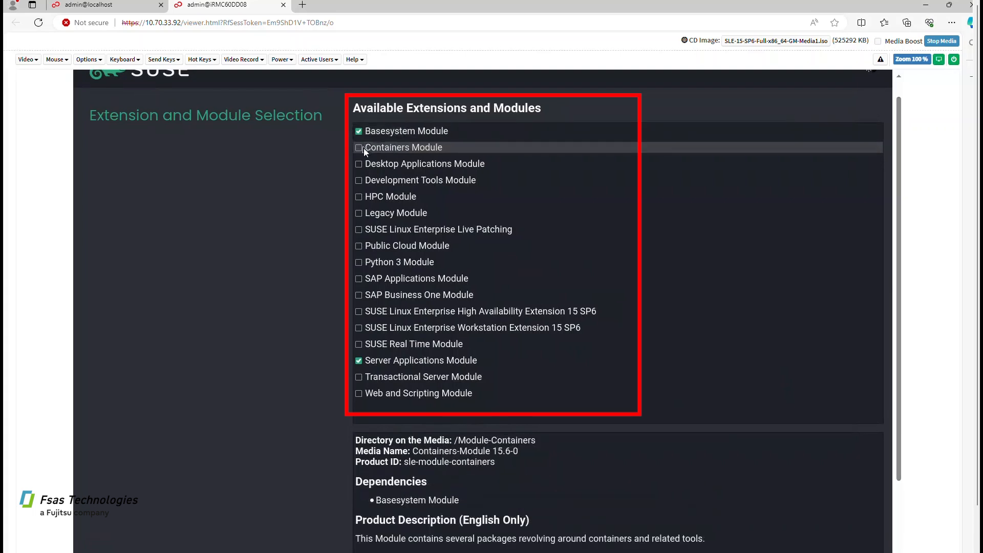
pyautogui.click(360, 149)
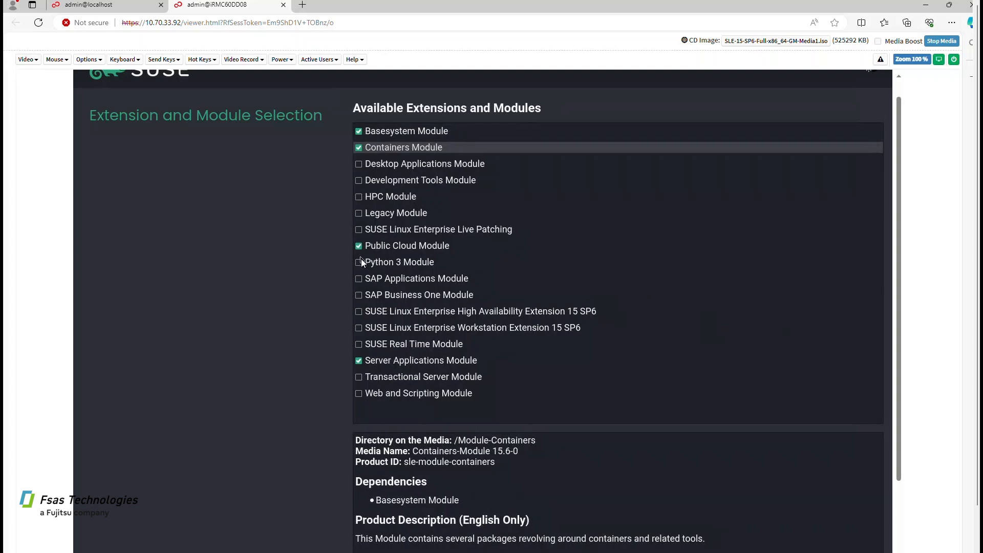
pyautogui.moveTo(899, 280); pyautogui.dragTo(898, 382)
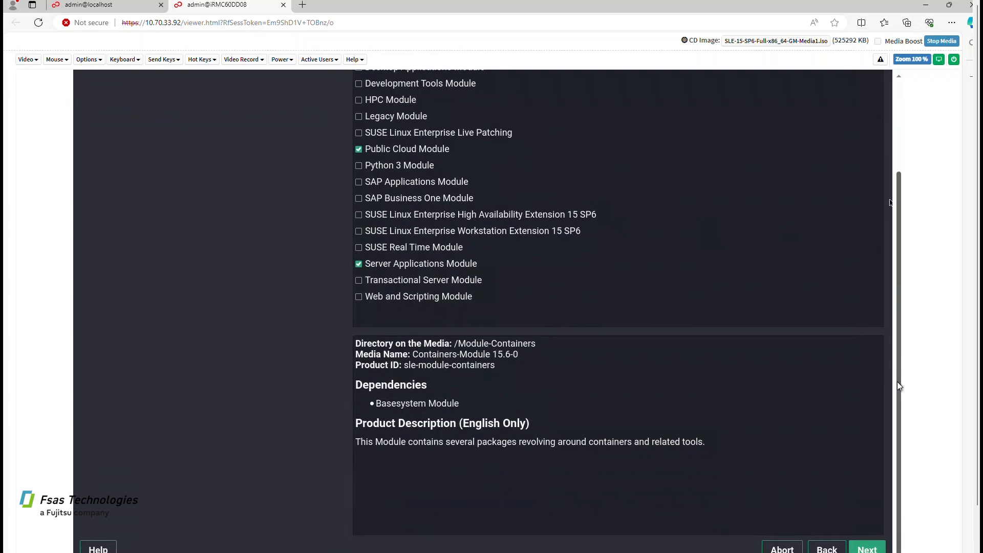
pyautogui.click(866, 549)
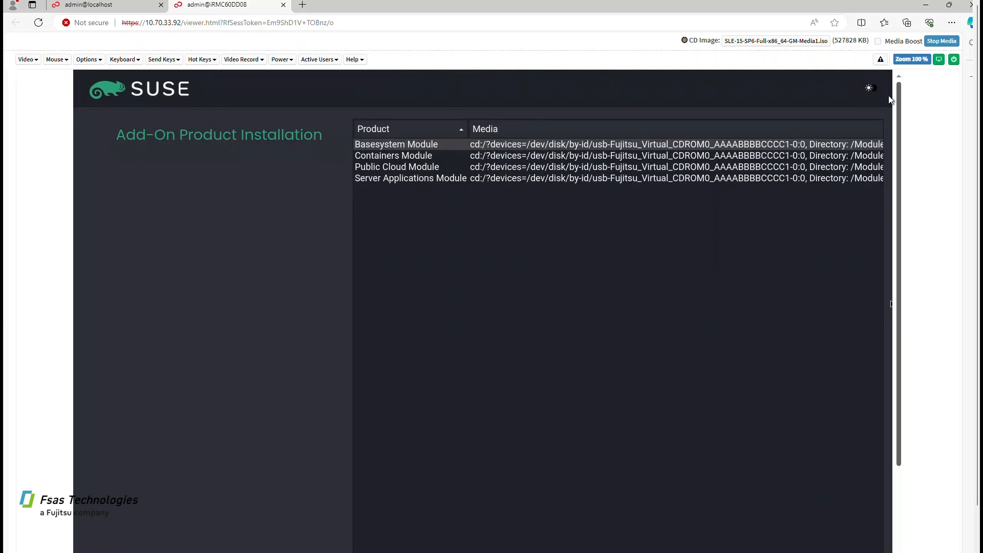
# Review the add-on module entries, then pick the Minimal system role and accept the suggested partitioning
pyautogui.click(415, 156)
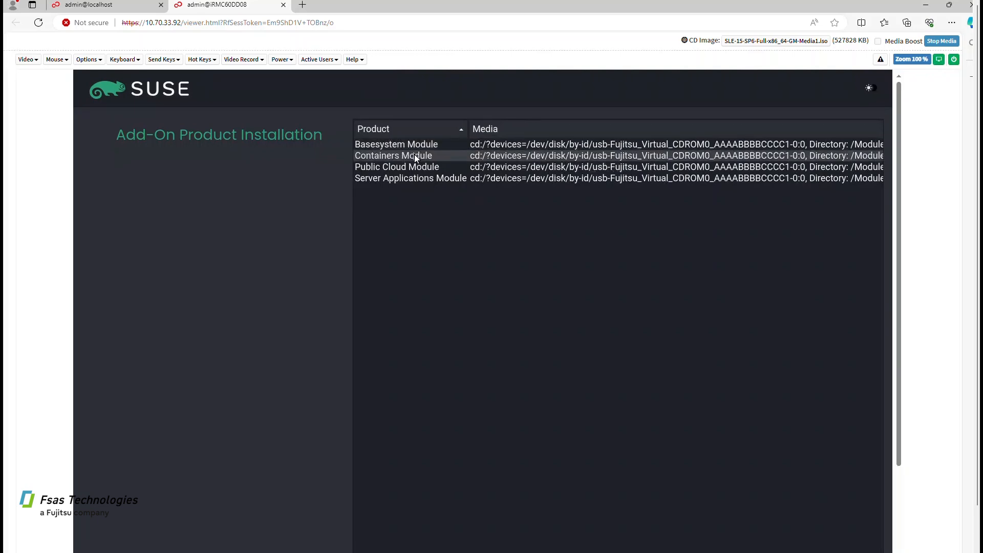
pyautogui.click(417, 168)
pyautogui.click(413, 148)
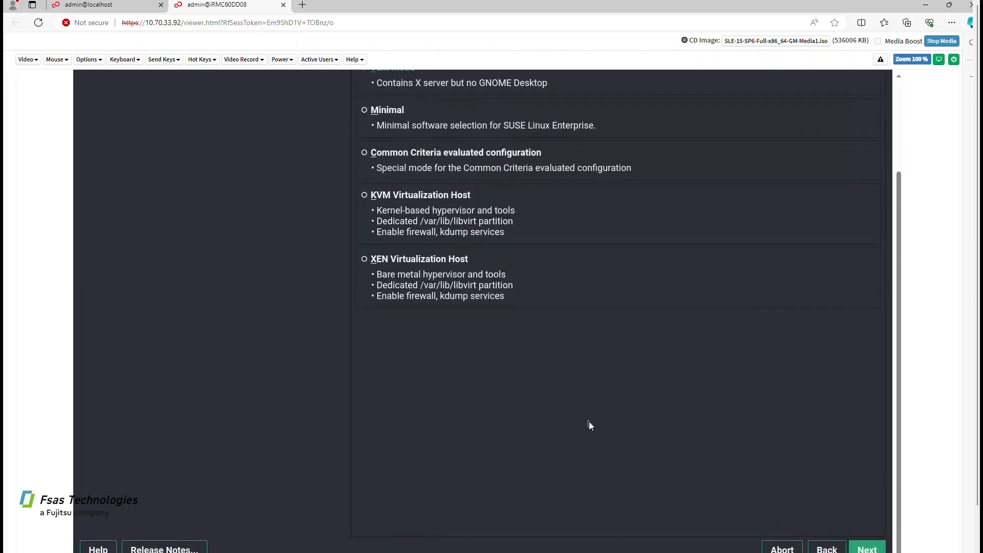
pyautogui.moveTo(898, 210); pyautogui.dragTo(883, 147)
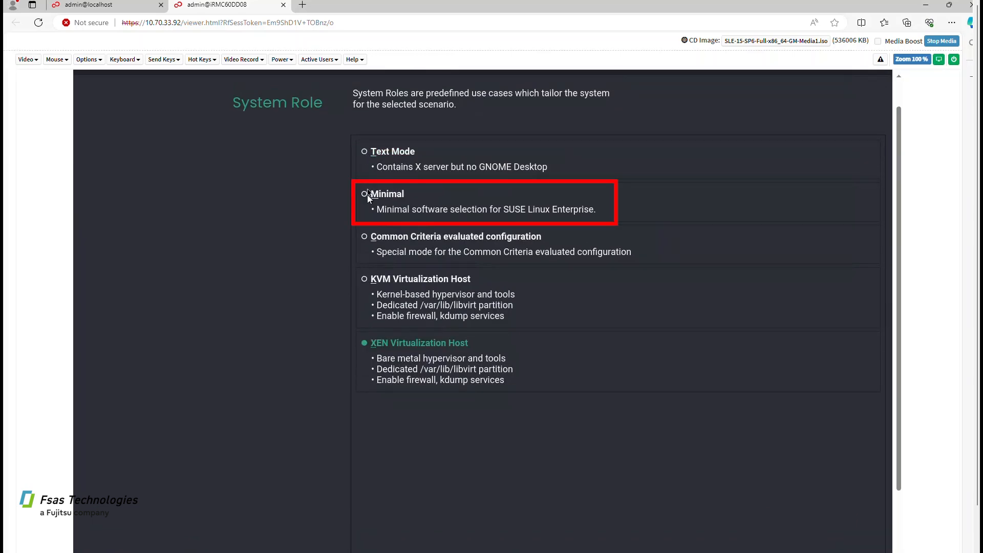
pyautogui.click(367, 195)
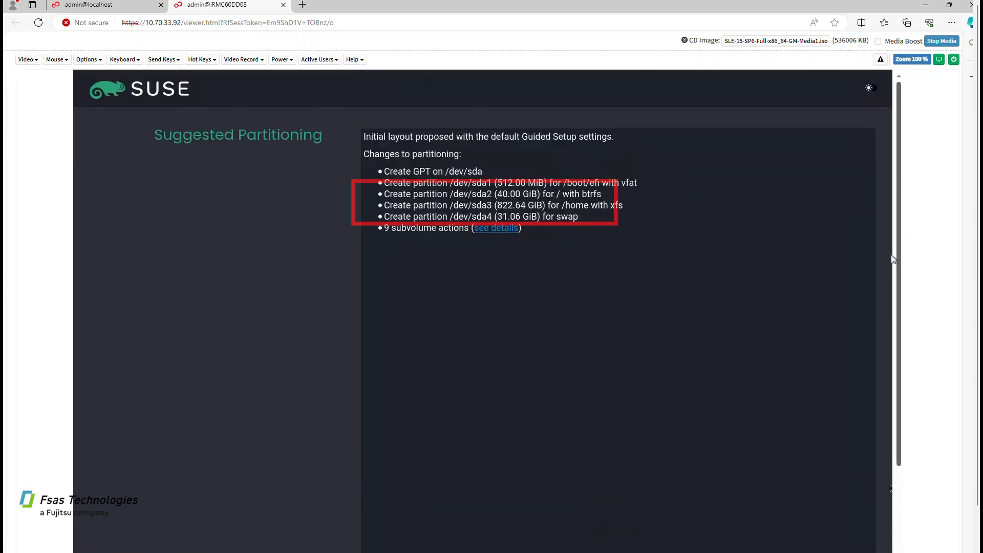
pyautogui.moveTo(892, 258); pyautogui.dragTo(901, 372)
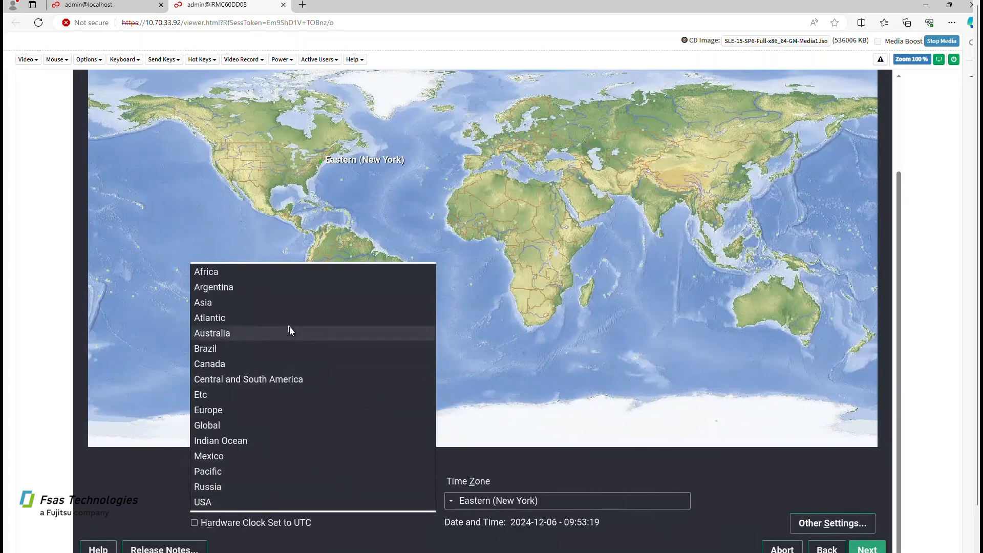
# Set the clock to Region Europe and Time Zone Germany and continue
pyautogui.click(260, 409)
pyautogui.click(497, 500)
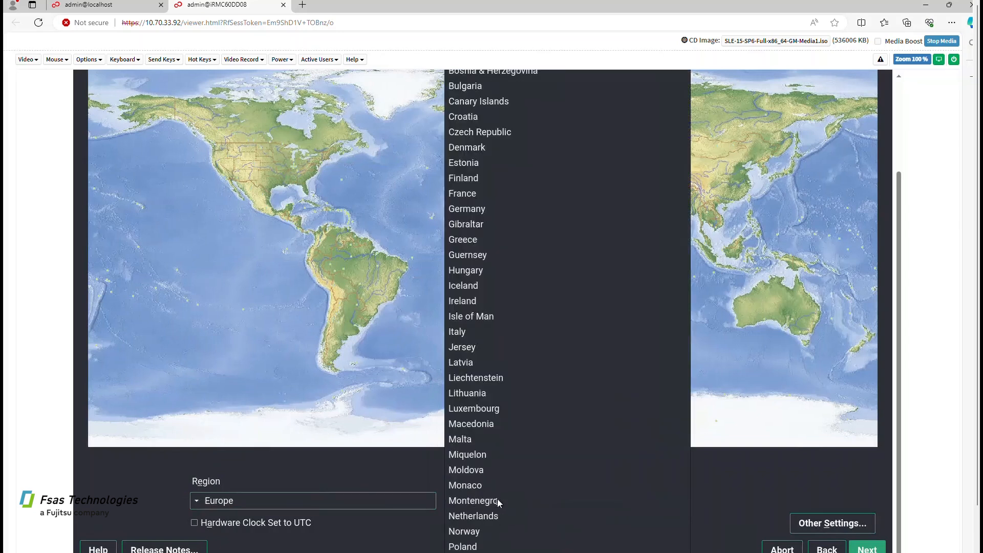
pyautogui.click(481, 211)
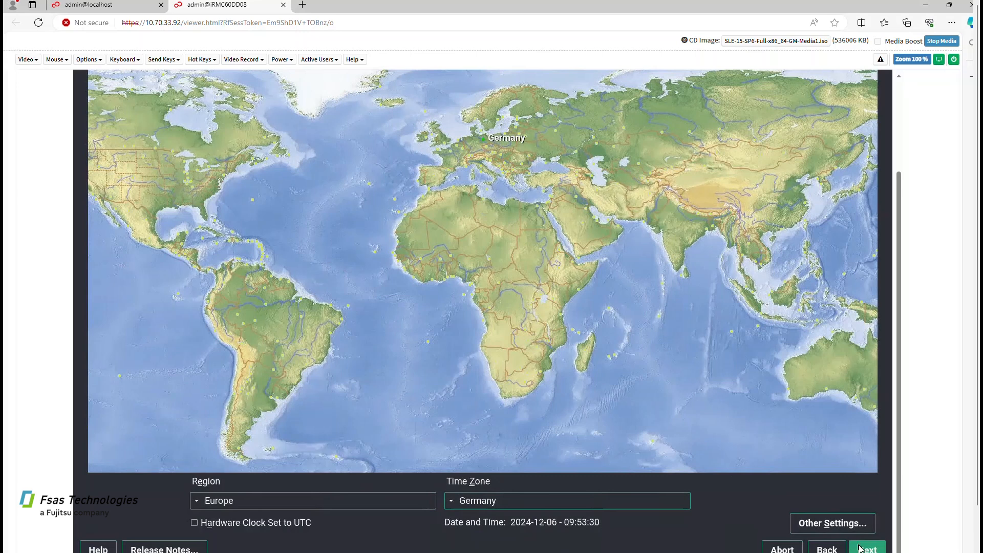
pyautogui.click(860, 548)
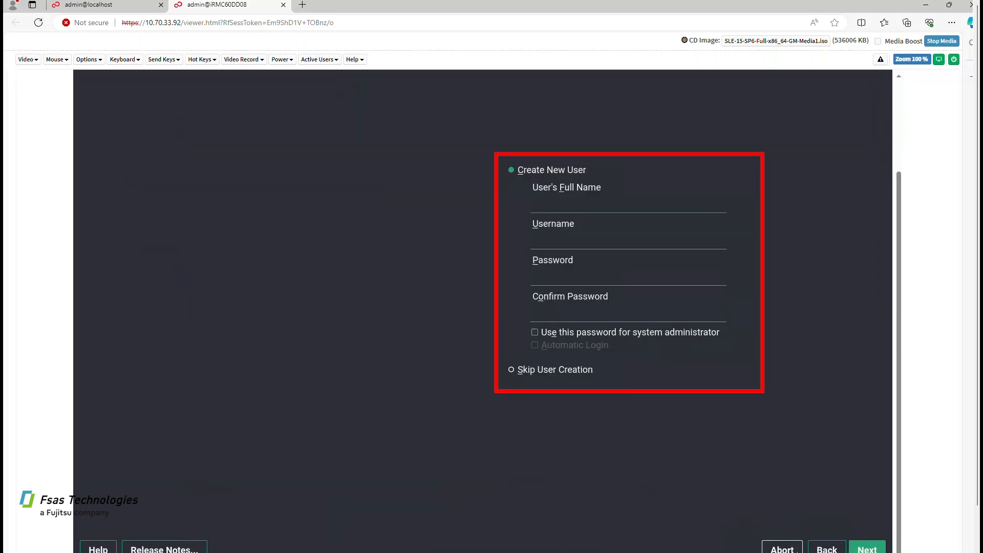
# Create a local user with full name 'root' and a password, accepting the too-simple password warning
pyautogui.write('root')
pyautogui.press('Tab')
pyautogui.write('`')
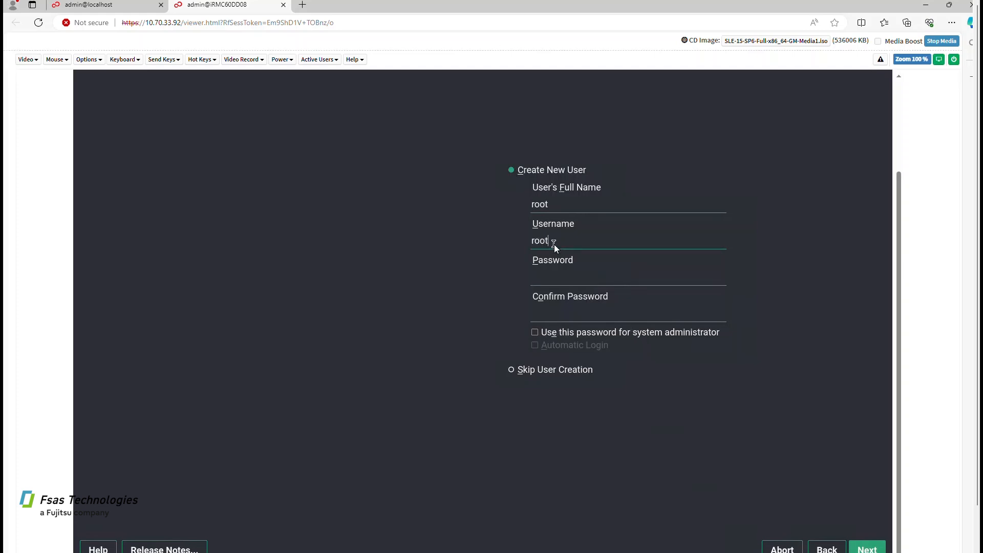
pyautogui.write('root123')
pyautogui.press('Tab')
pyautogui.write('root123')
pyautogui.hotkey('alt', 'n')
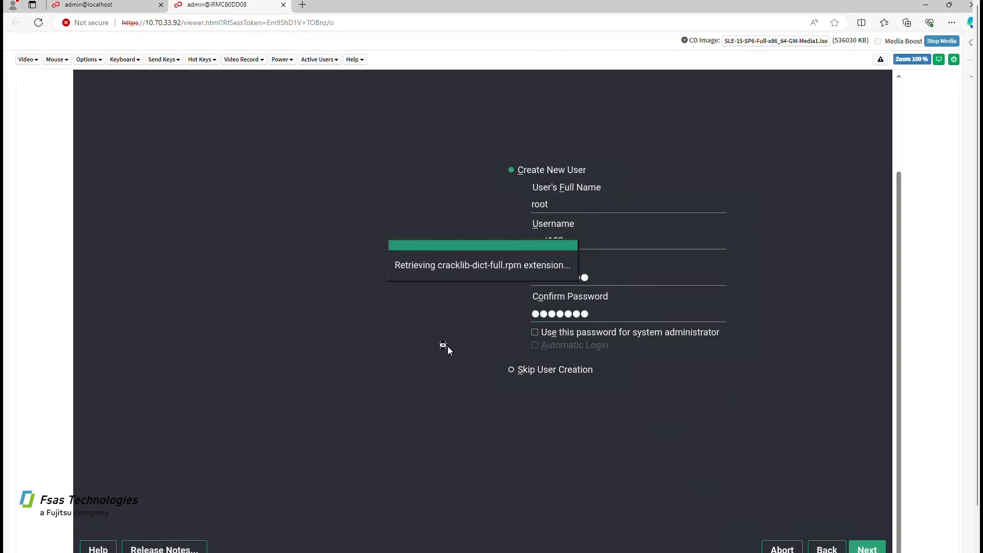
pyautogui.click(466, 309)
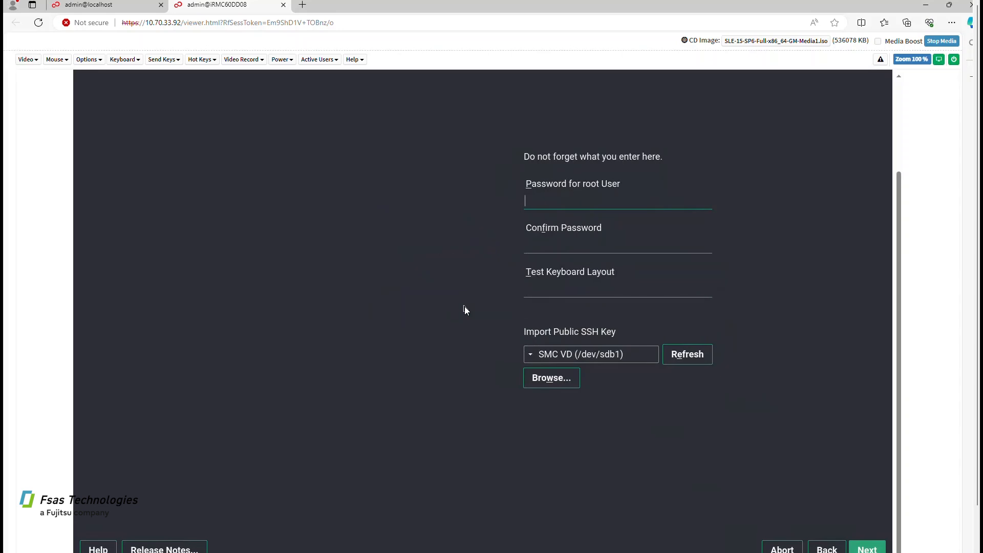
# Enter and confirm the root password, accepting the simple-password warning
pyautogui.write('root123')
pyautogui.press('Tab')
pyautogui.write('root1')
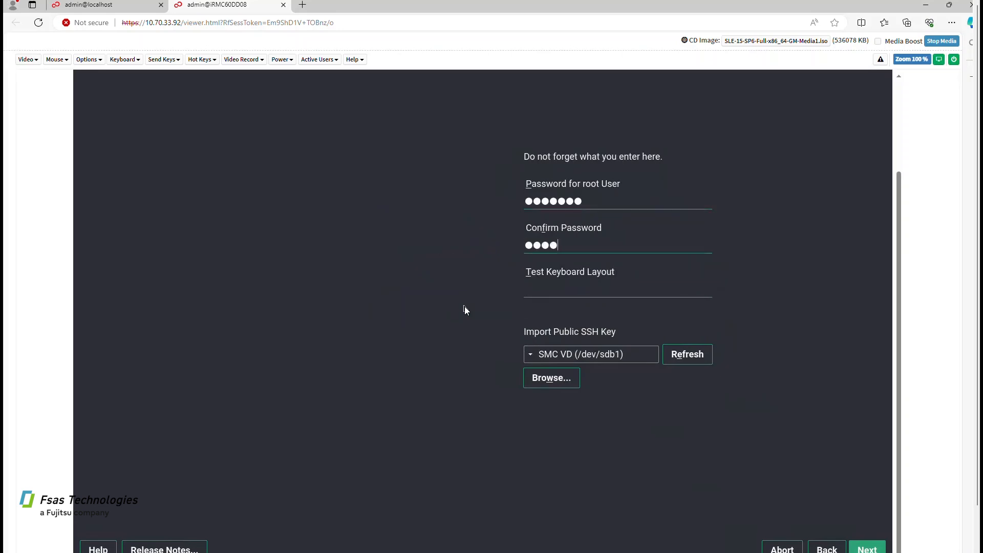
pyautogui.write('23')
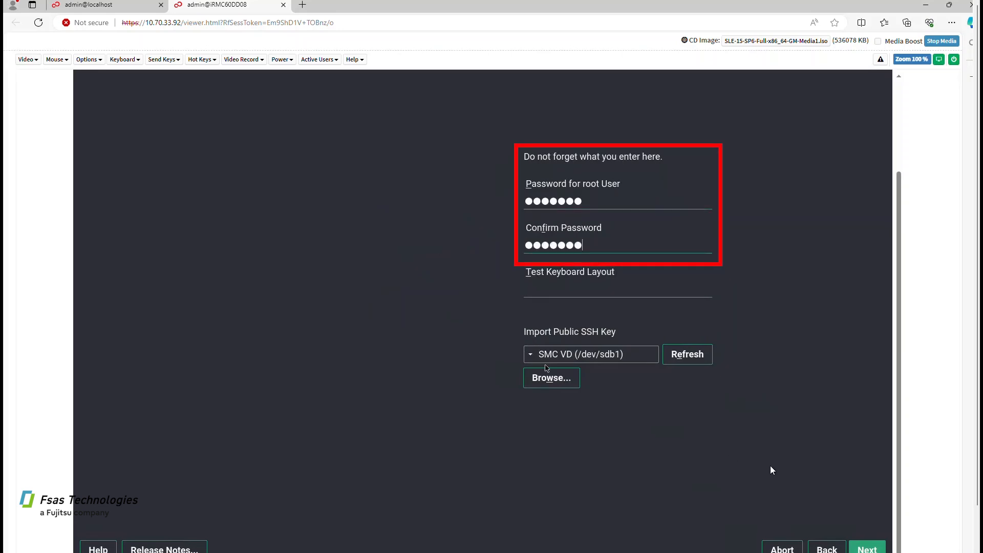
pyautogui.click(865, 547)
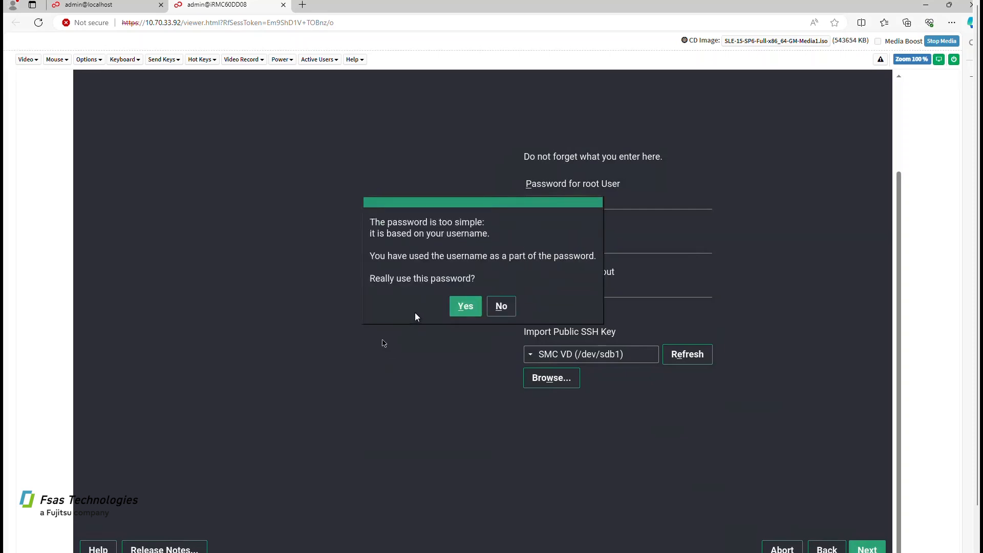
pyautogui.click(457, 305)
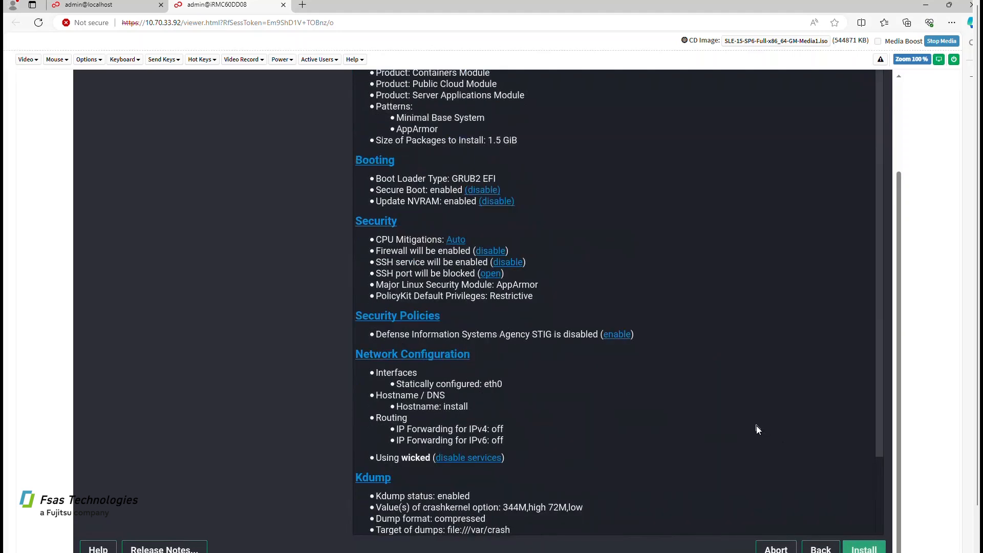
# Start the installation from the Installation Settings summary and confirm it
pyautogui.click(855, 546)
pyautogui.click(452, 359)
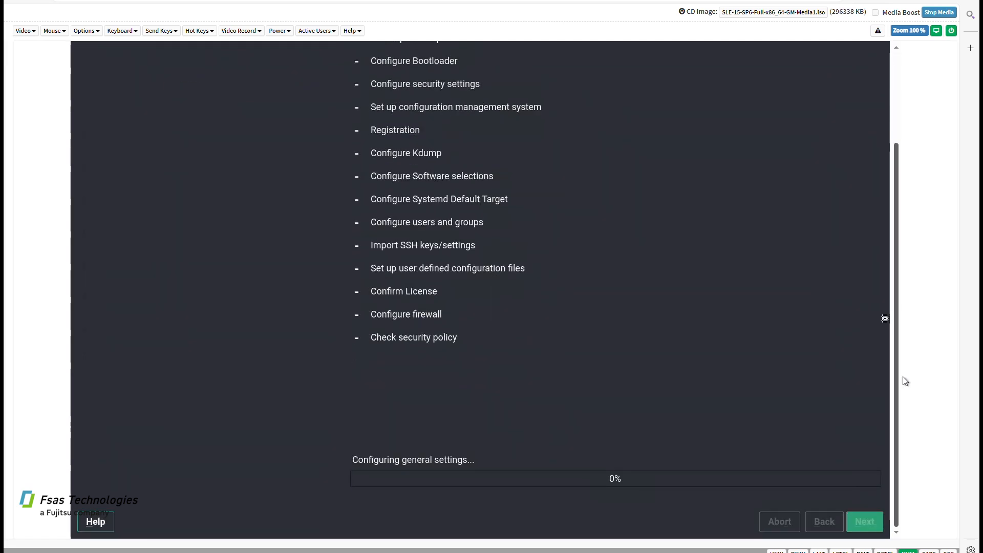
# Scroll the remote console view to follow the installation progress
pyautogui.moveTo(880, 255); pyautogui.dragTo(878, 287)
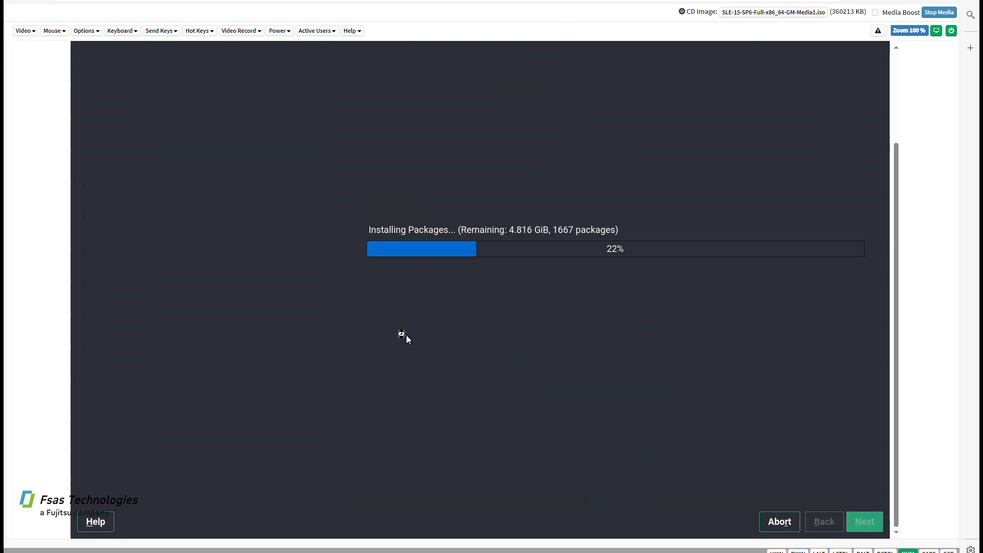
pyautogui.moveTo(896, 153); pyautogui.dragTo(895, 87)
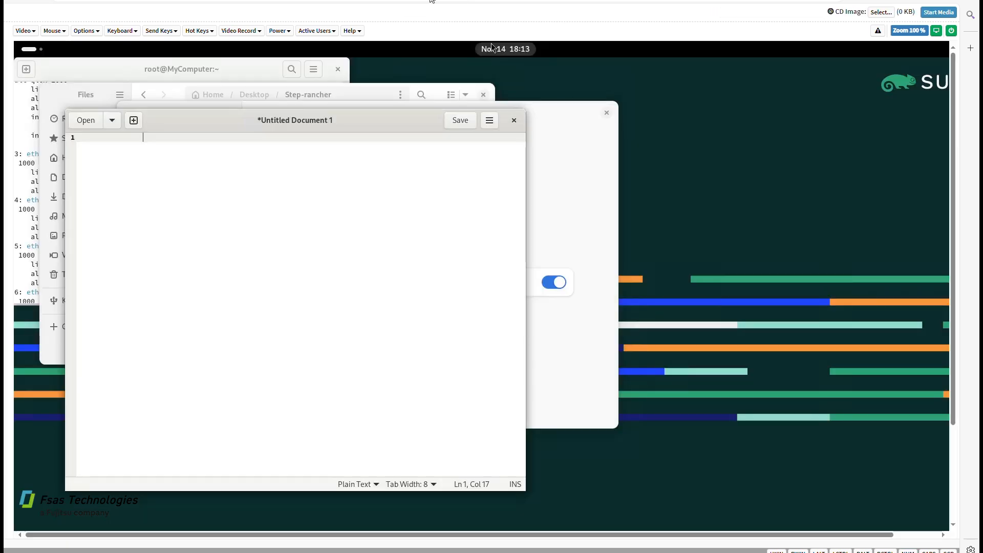
# Bring the root terminal to the front and enlarge its window
pyautogui.press('Tab')
pyautogui.press('Tab')
pyautogui.press('Tab')
pyautogui.press('Tab')
pyautogui.press('Tab')
pyautogui.press('Tab')
pyautogui.press('Tab')
pyautogui.press('Tab')
pyautogui.press('Tab')
pyautogui.click(18, 195)
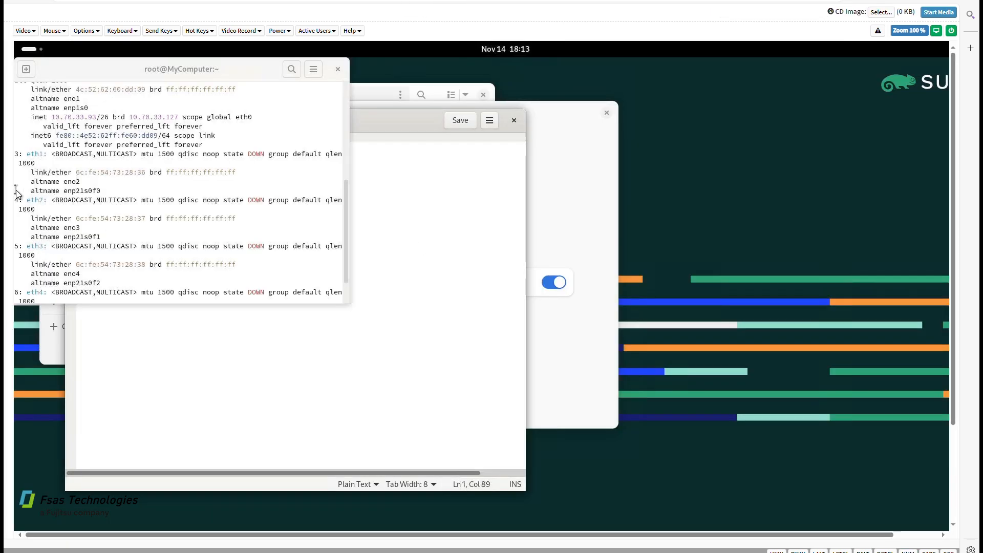
pyautogui.scroll(-2, 19, 195)
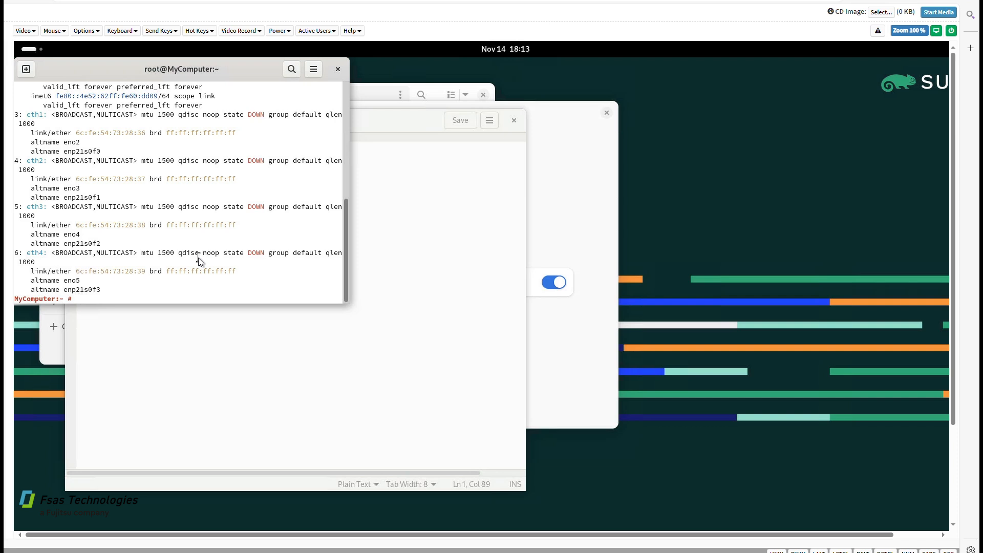
pyautogui.press('Return')
pyautogui.press('Return')
pyautogui.press('Return')
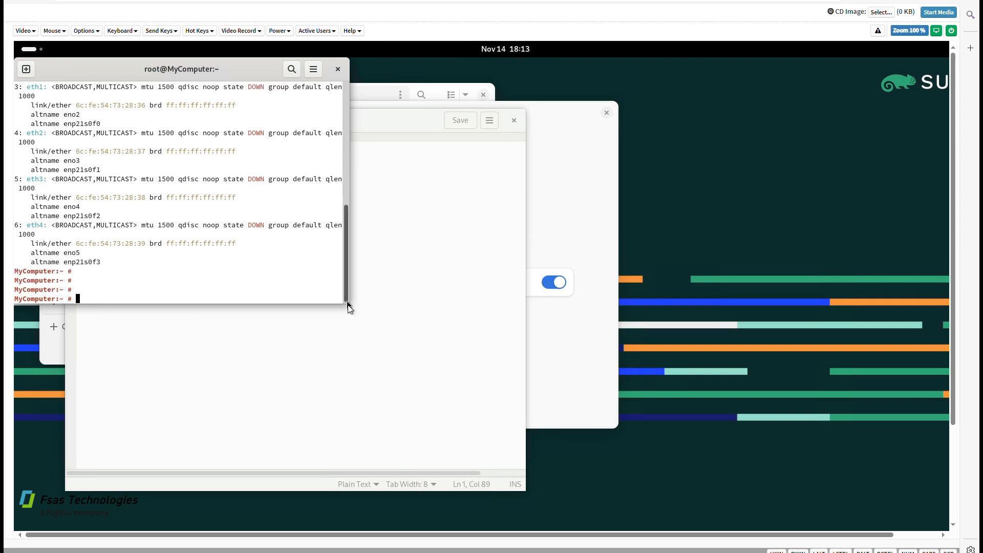
pyautogui.moveTo(348, 304); pyautogui.dragTo(773, 453)
# In a new terminal tab, run ip addr and hostname
pyautogui.click(26, 72)
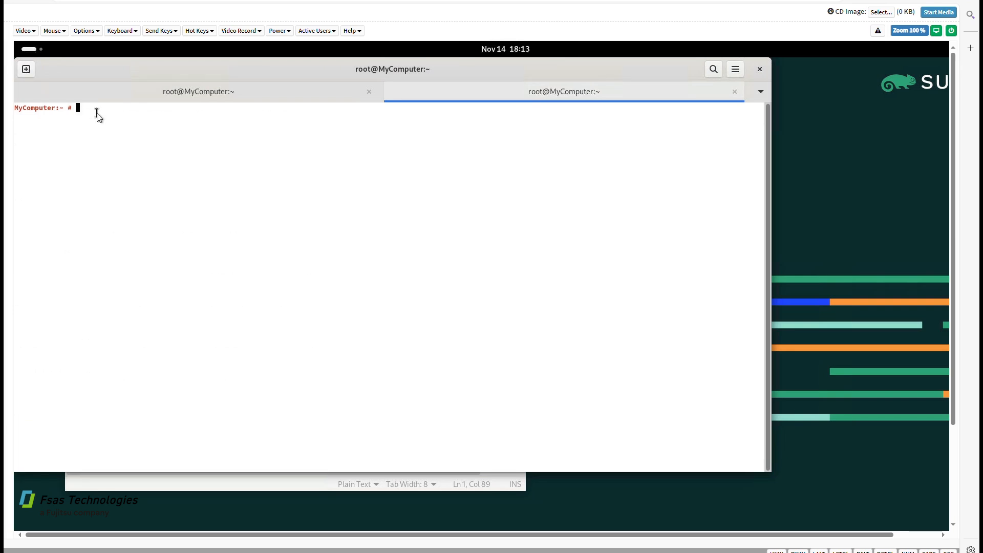
pyautogui.write('ip addr')
pyautogui.press('Return')
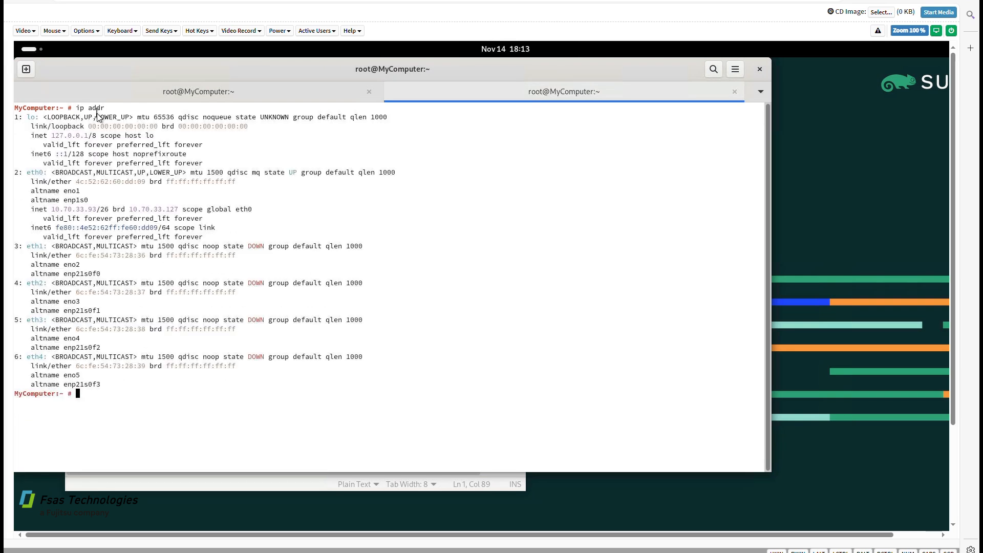
pyautogui.write('hostname')
pyautogui.press('Return')
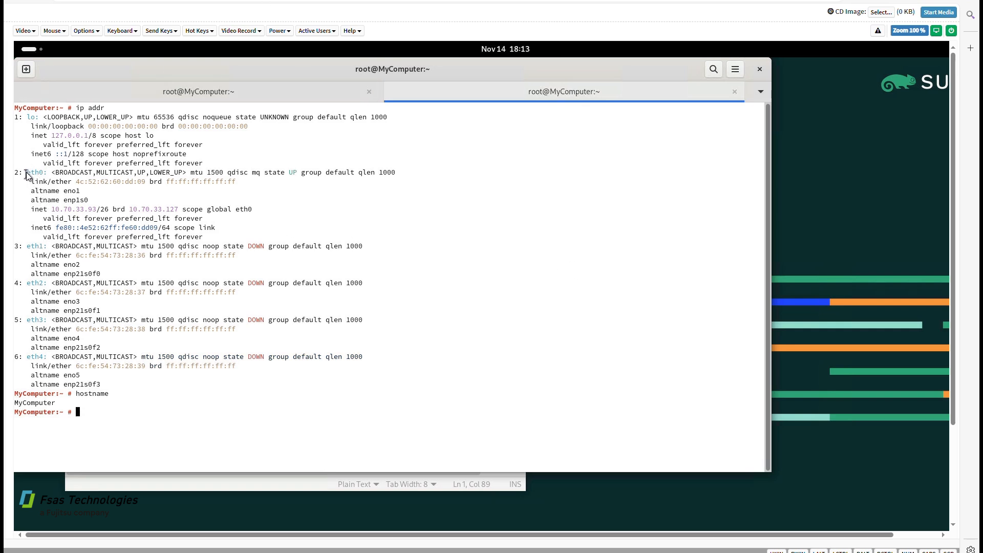
# Highlight the eth0 block with 10.70.33.93/26, then the down interfaces eth1–eth4
pyautogui.moveTo(26, 173); pyautogui.dragTo(254, 236)
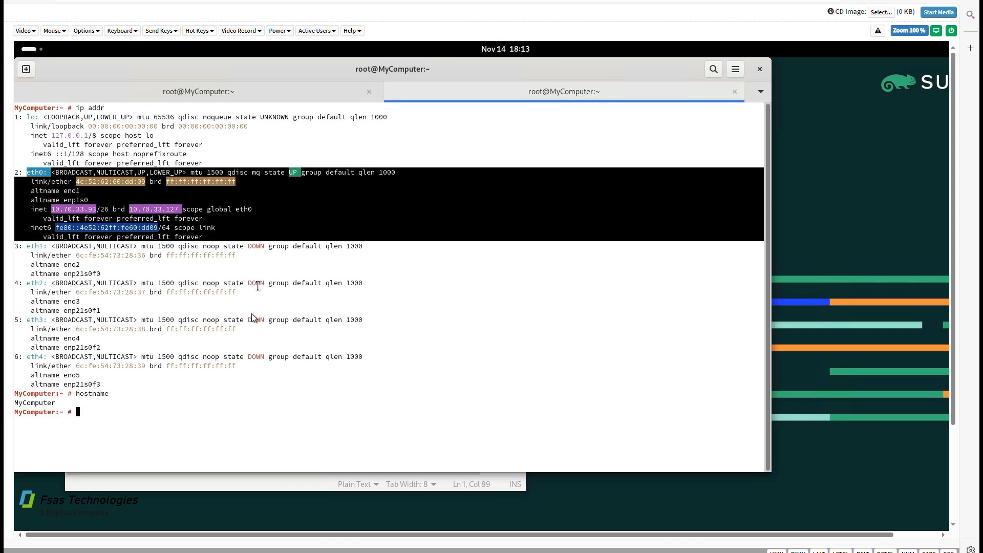
pyautogui.click(239, 367)
pyautogui.moveTo(238, 366); pyautogui.dragTo(22, 247)
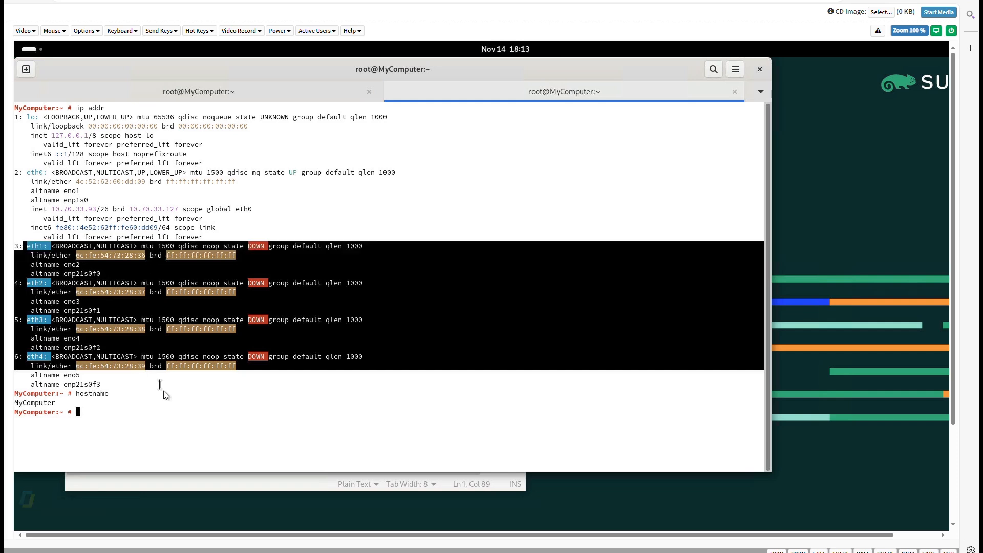